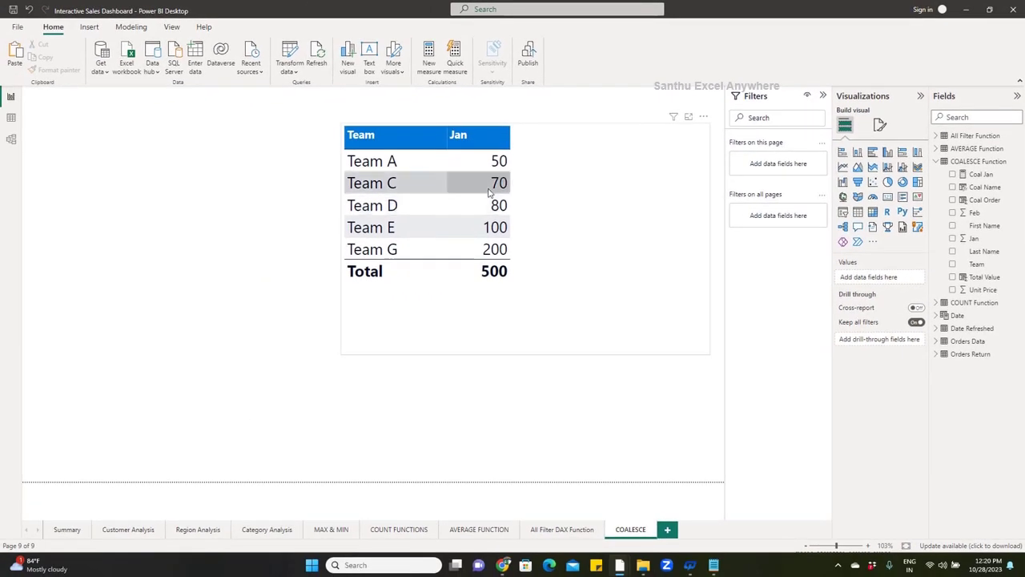
Step: Add the Coal Jan measure as a table column so Teams B and F show 0, checking the data rows
{"action": "left_click", "coordinate": [12, 117]}
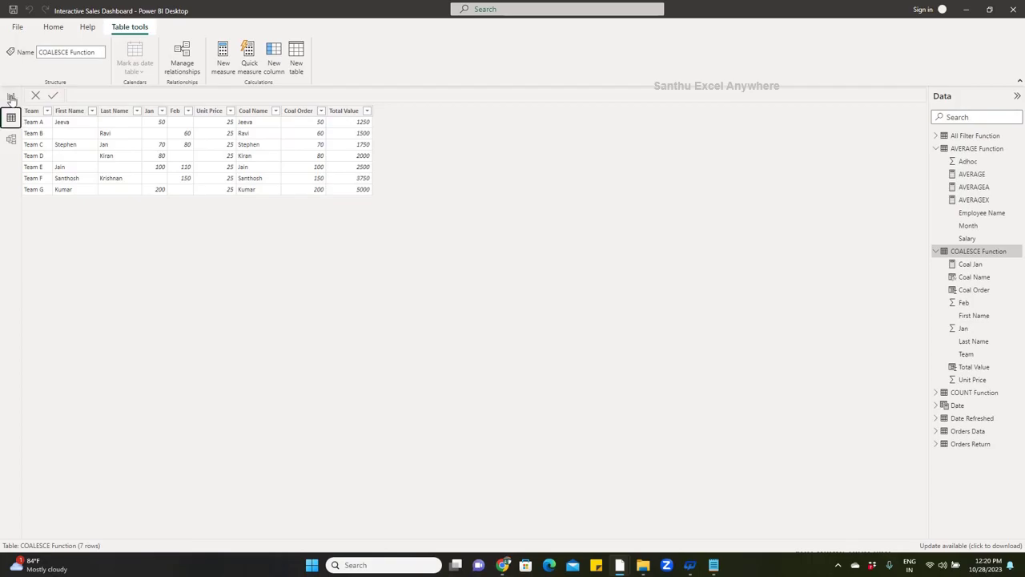
{"action": "left_click", "coordinate": [11, 97]}
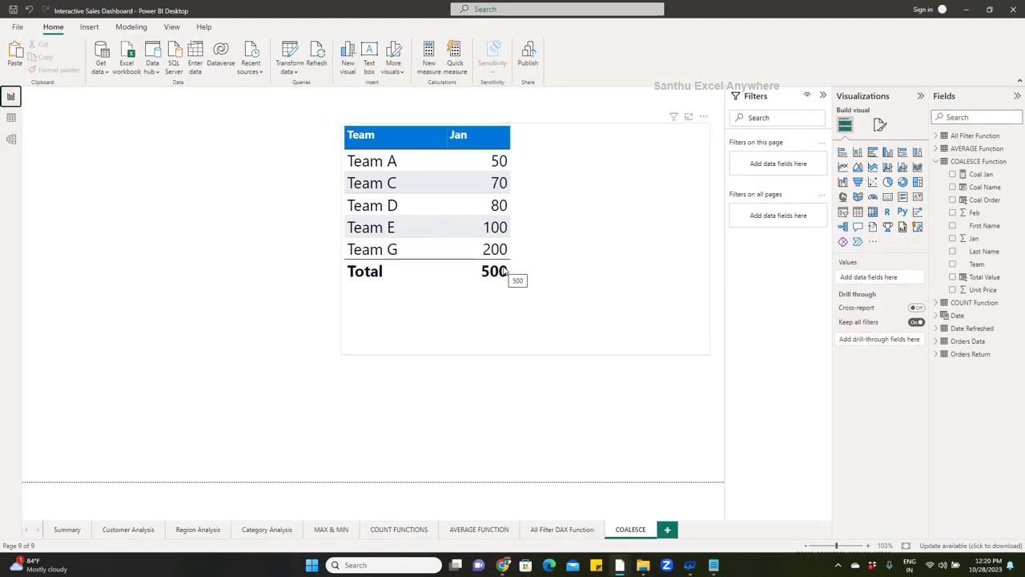
{"action": "left_click", "coordinate": [515, 188]}
{"action": "left_click_drag", "start_coordinate": [981, 174], "coordinate": [969, 202]}
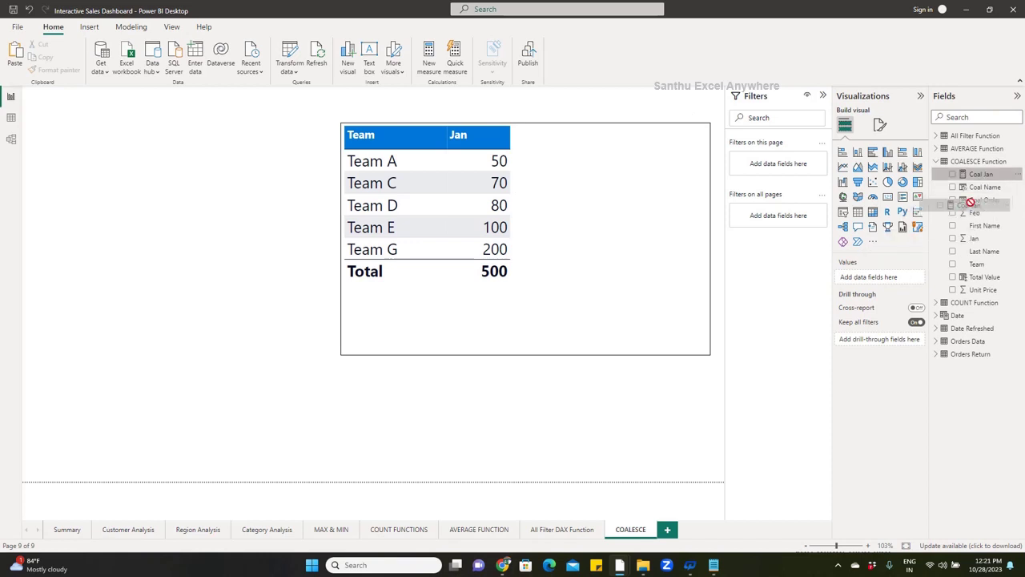
{"action": "left_click", "coordinate": [638, 278]}
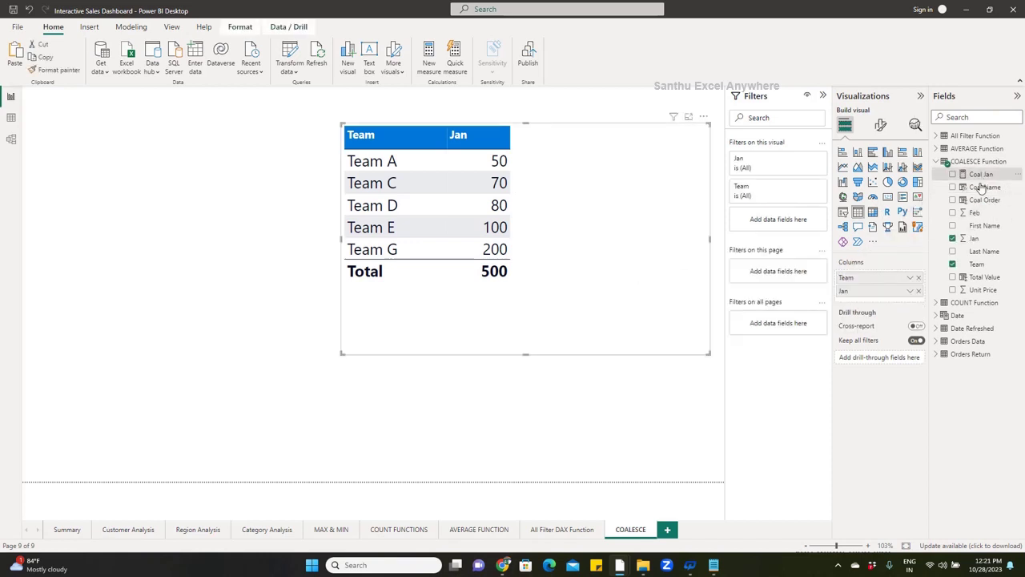
{"action": "left_click_drag", "start_coordinate": [981, 175], "coordinate": [905, 304]}
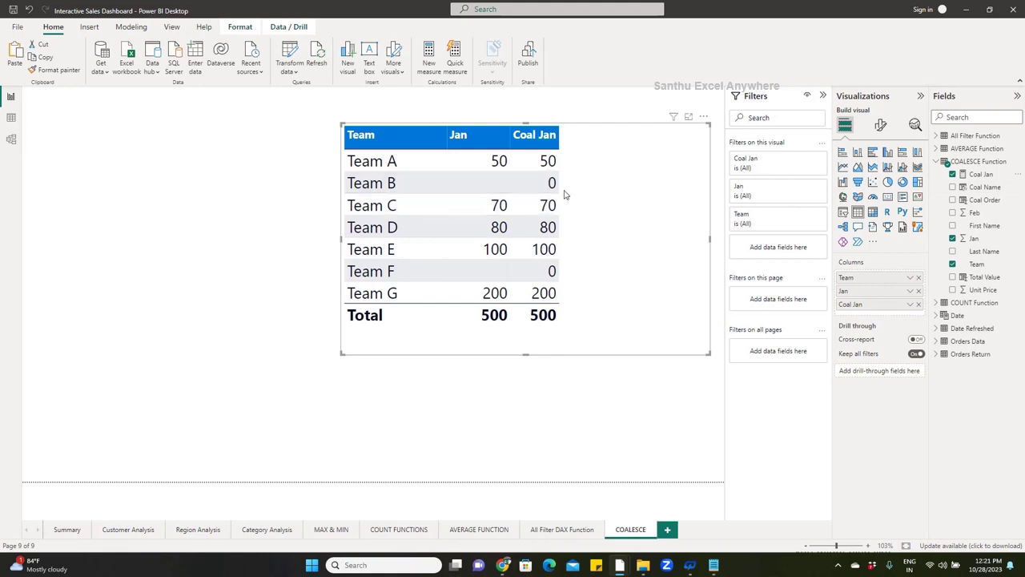
{"action": "left_click", "coordinate": [11, 118]}
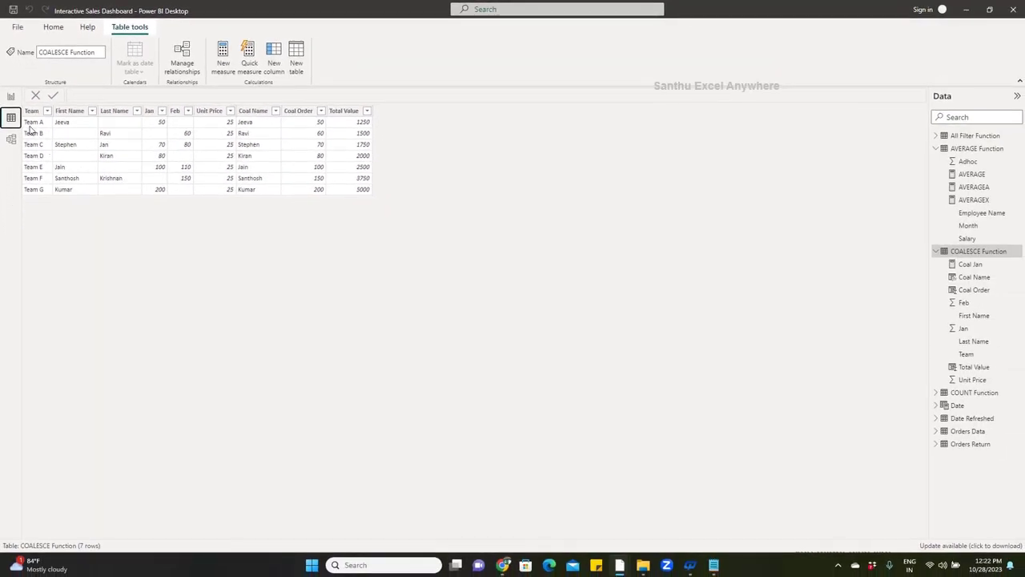
{"action": "left_click", "coordinate": [10, 96]}
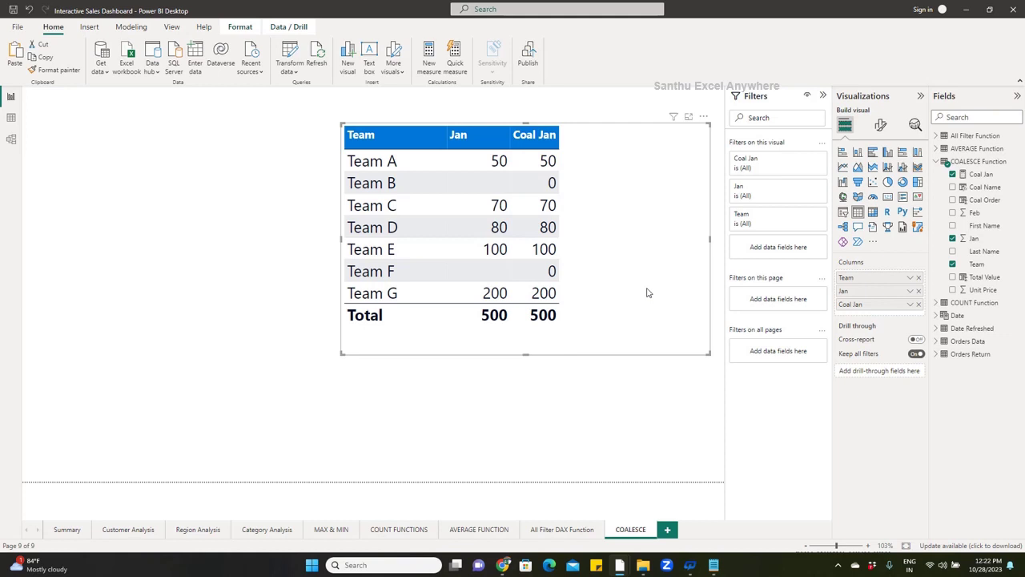
Step: Delete the Coal Jan measure and the Coal Name, Coal Order and Total Value columns from the Fields pane
{"action": "left_click", "coordinate": [602, 393]}
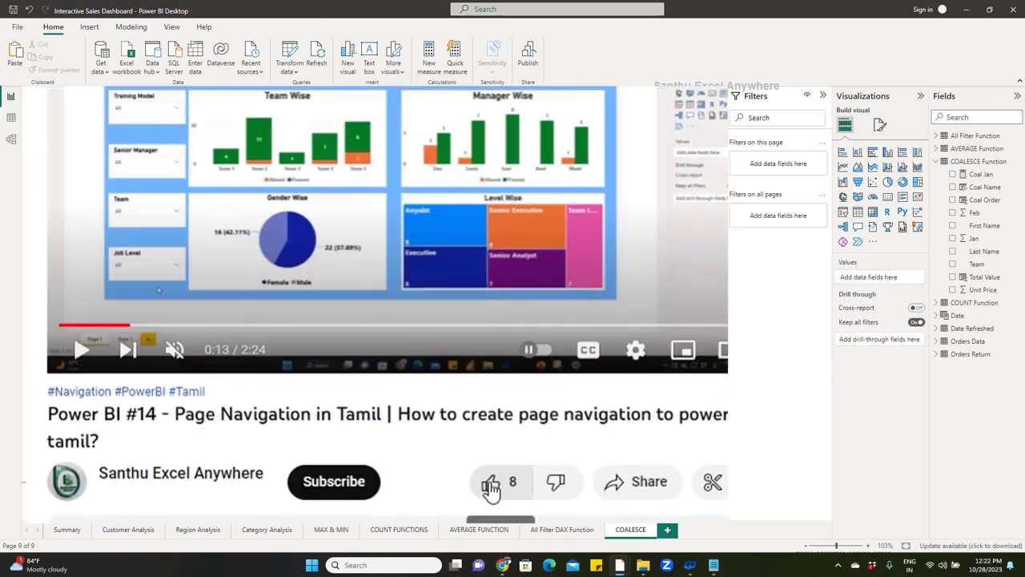
{"action": "left_click", "coordinate": [488, 483]}
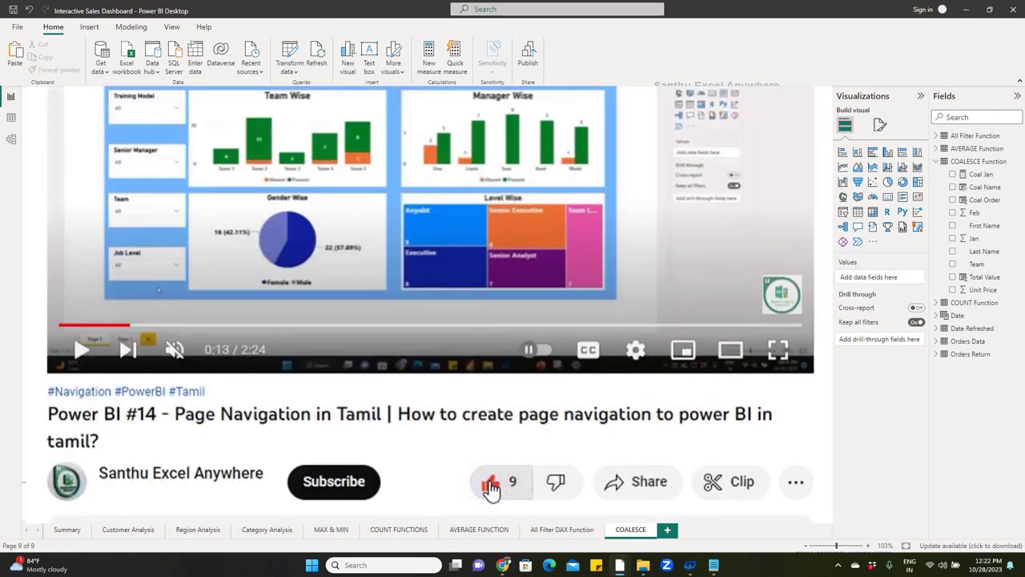
{"action": "left_click", "coordinate": [341, 487]}
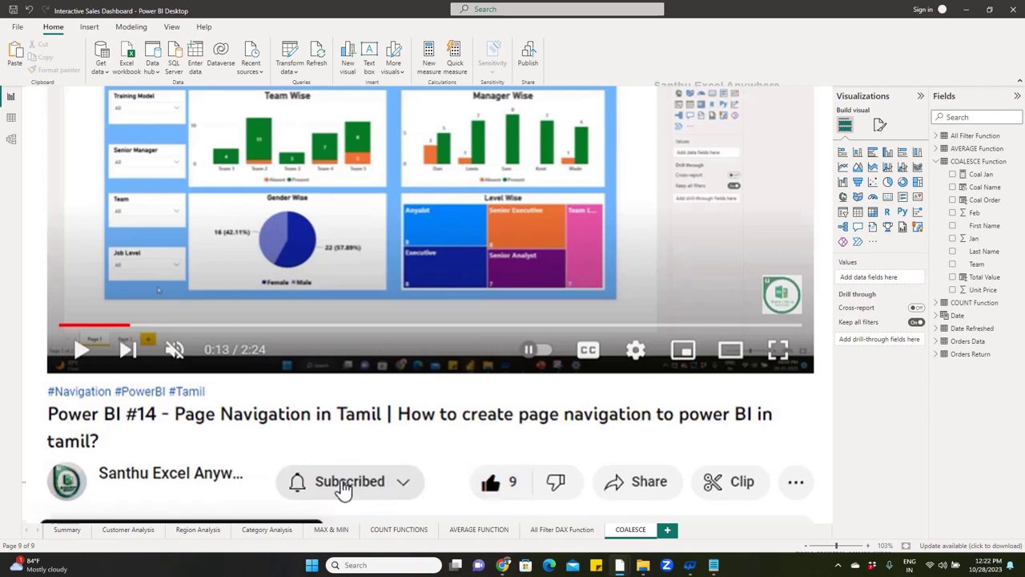
{"action": "left_click", "coordinate": [409, 494]}
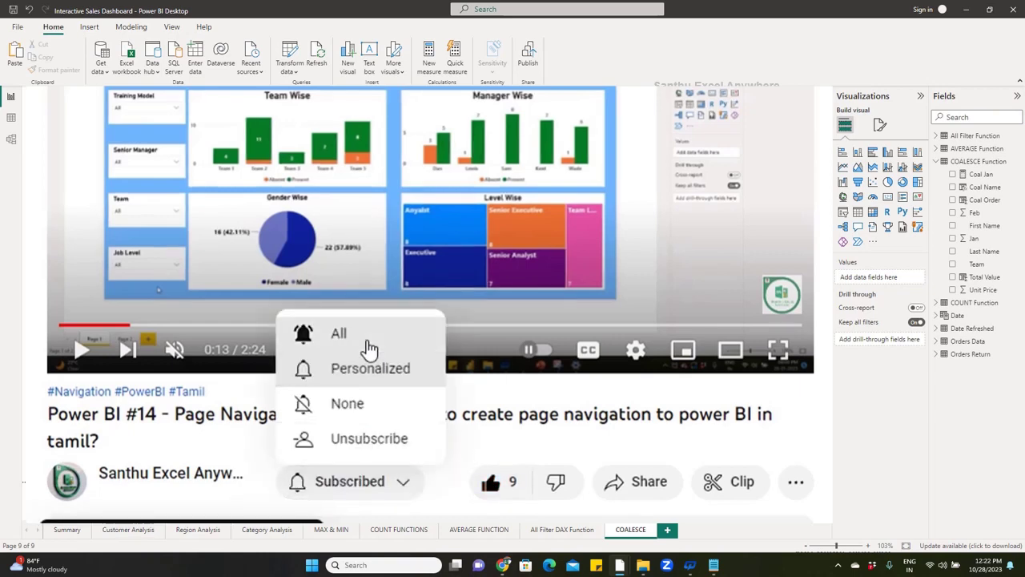
{"action": "left_click", "coordinate": [360, 340]}
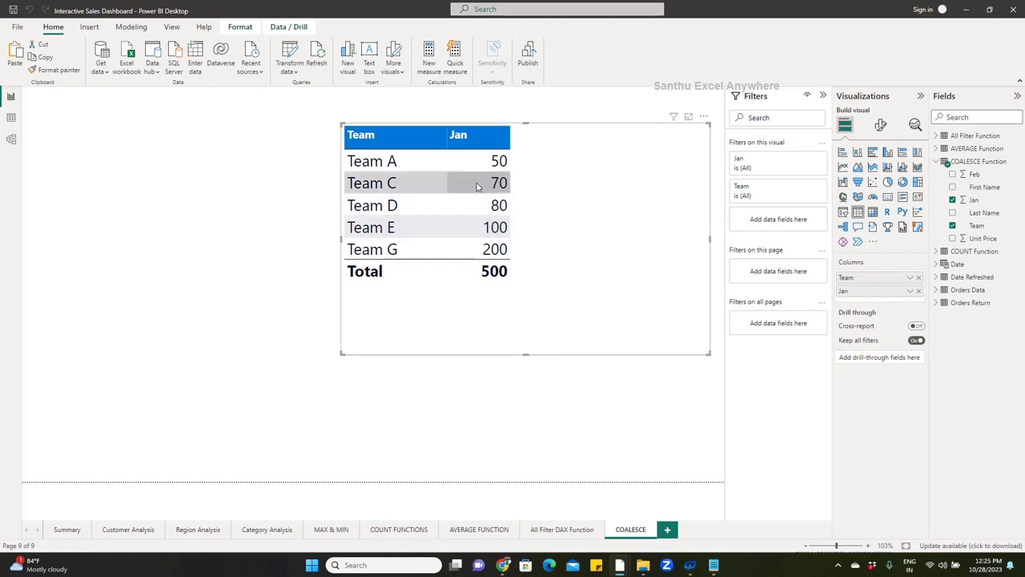
{"action": "left_click", "coordinate": [11, 117]}
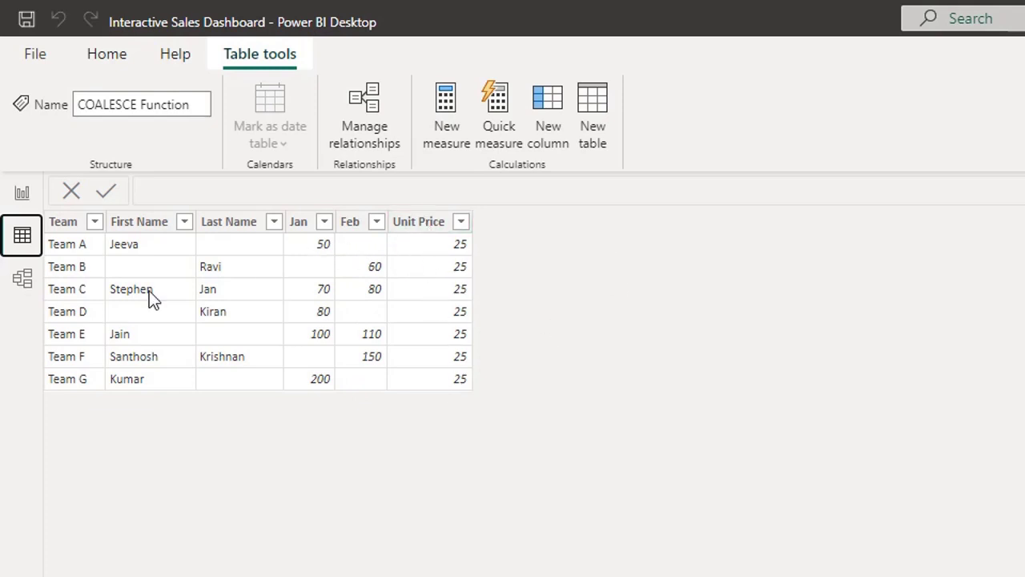
{"action": "left_click", "coordinate": [20, 193]}
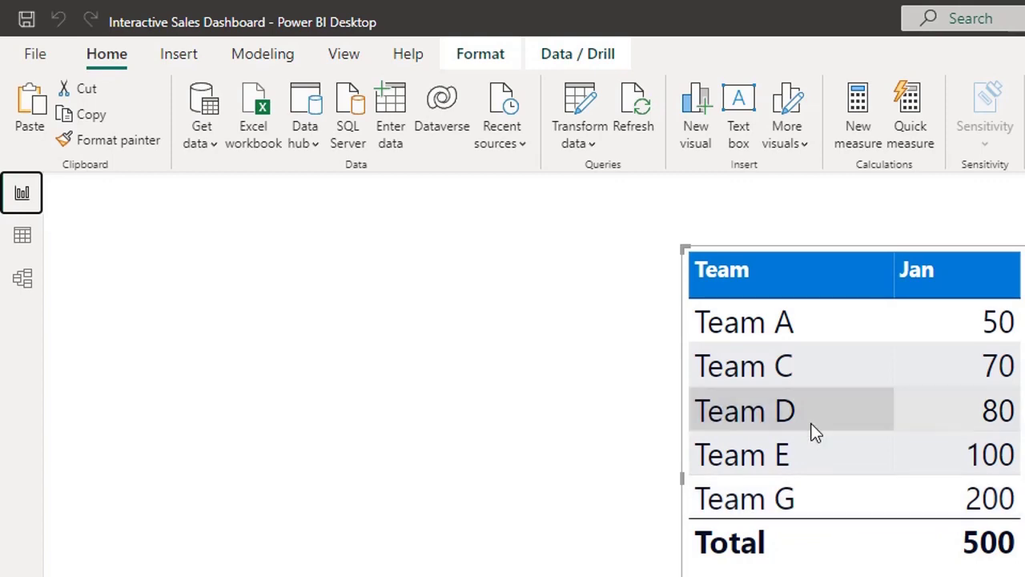
{"action": "left_click", "coordinate": [24, 235]}
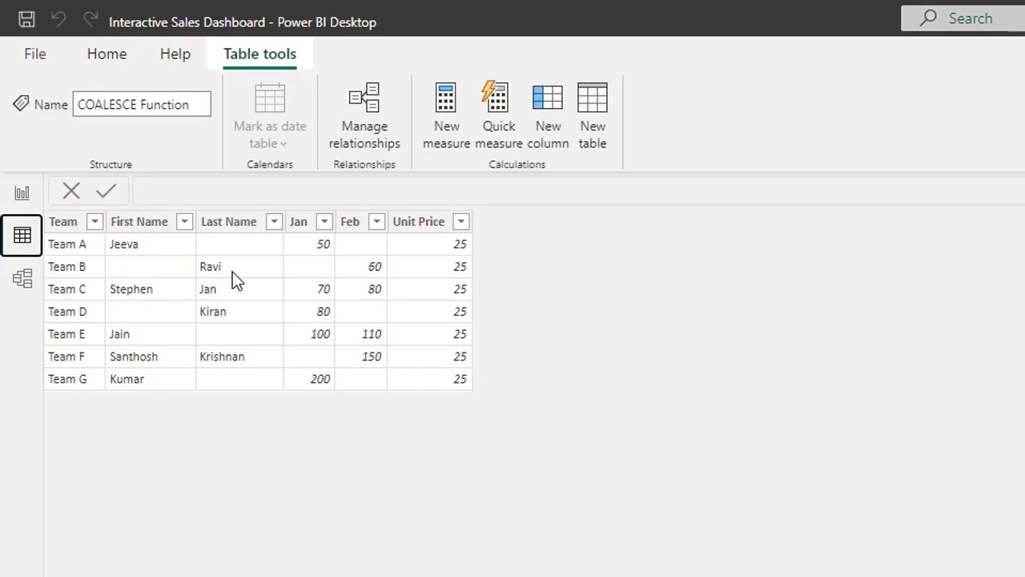
{"action": "left_click", "coordinate": [22, 193]}
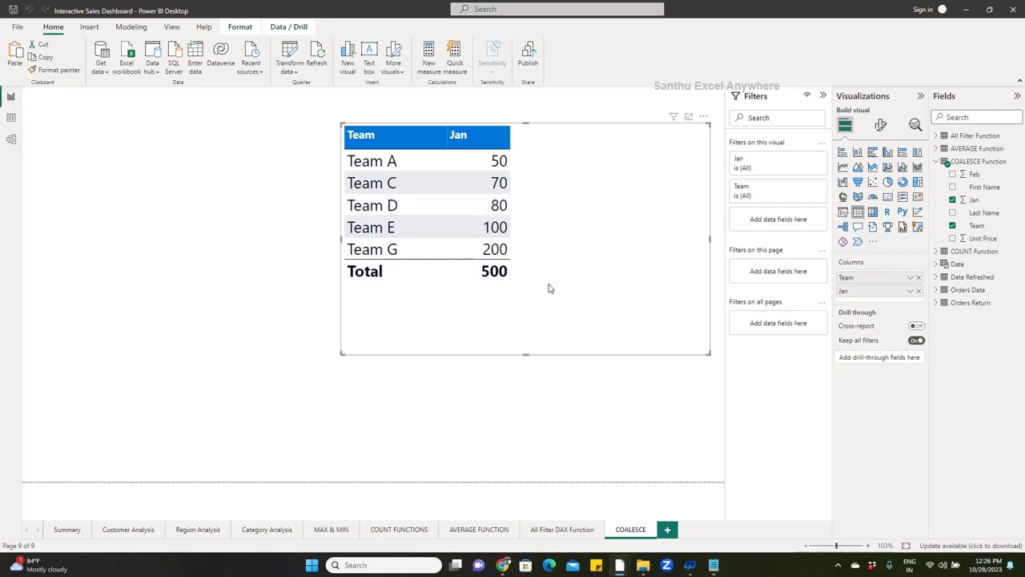
Step: Create the Coal Jam measure as COALESCE(SUM('COALESCE Function'[Jan]),0)
{"action": "left_click", "coordinate": [429, 53]}
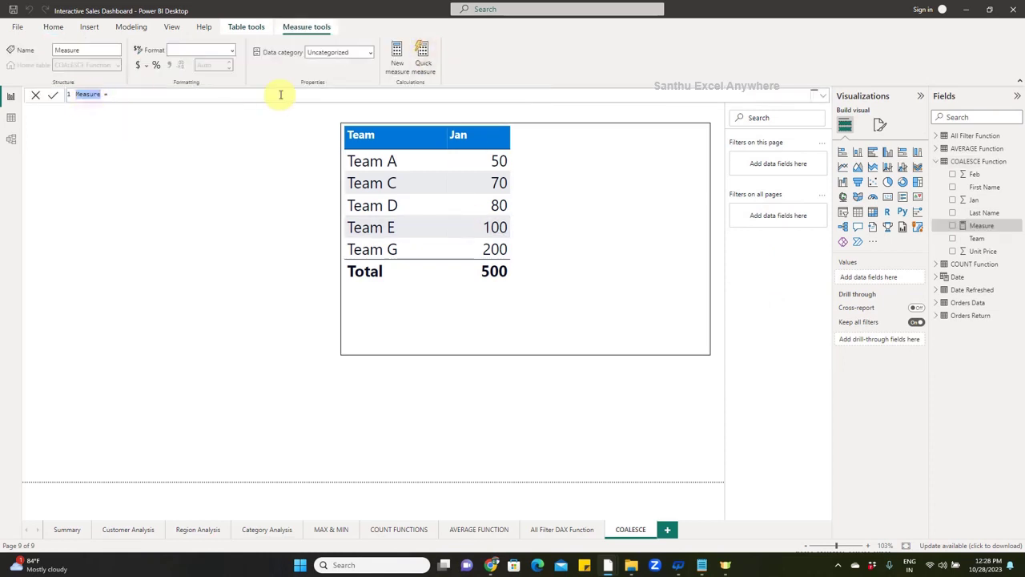
{"action": "type", "text": "Coal Jam"}
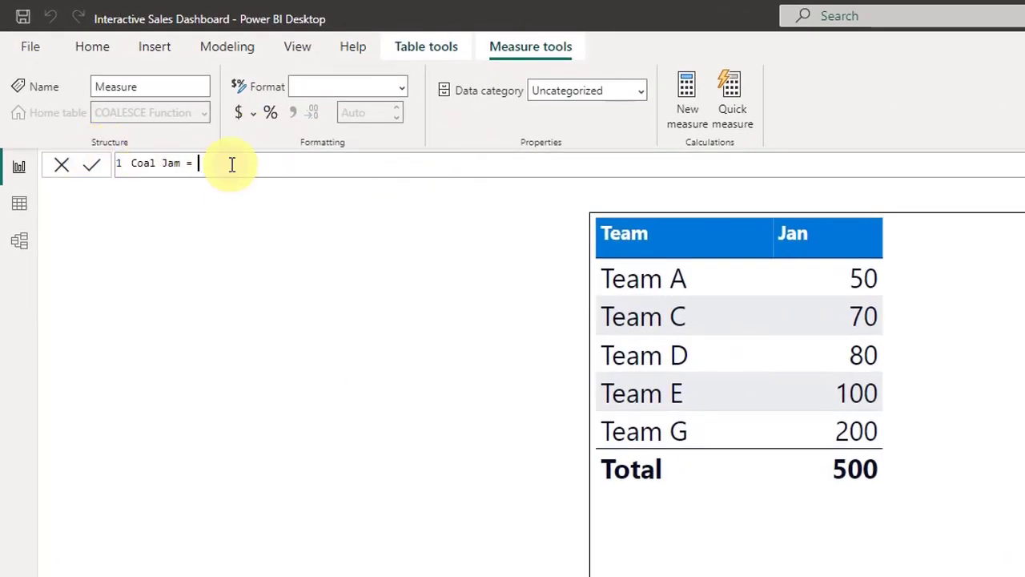
{"action": "type", "text": "Coa"}
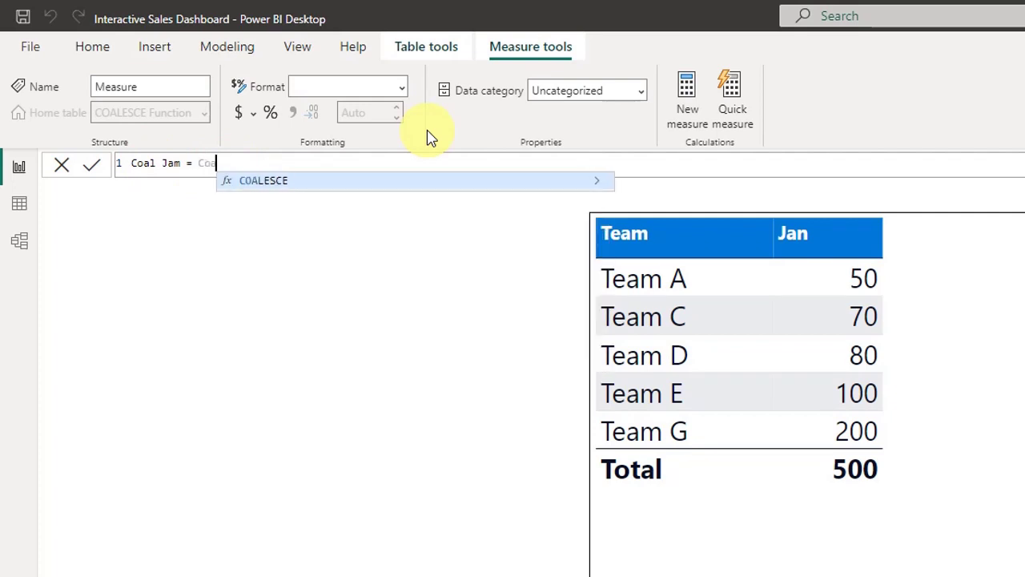
{"action": "type", "text": "l"}
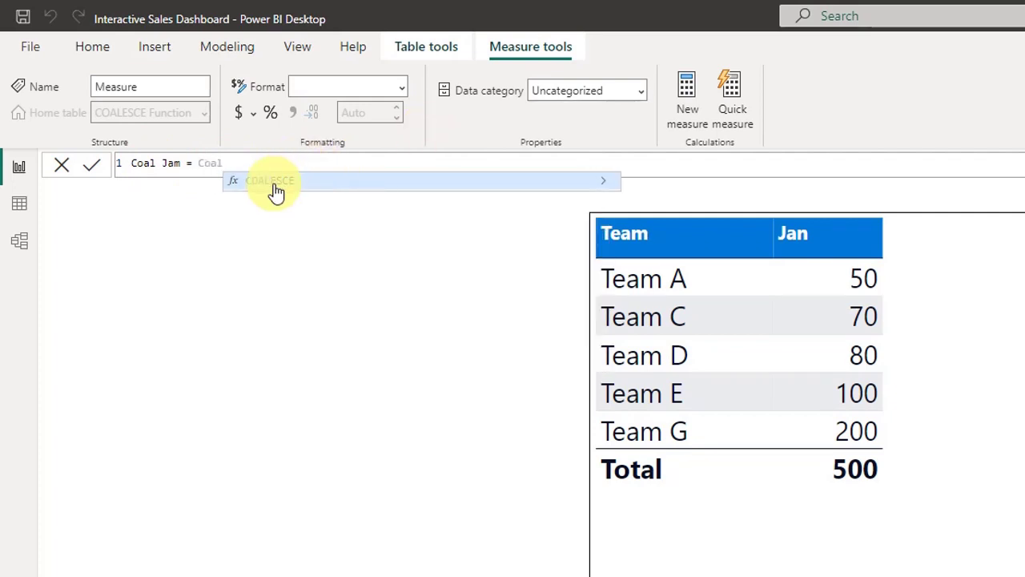
{"action": "left_click", "coordinate": [275, 184]}
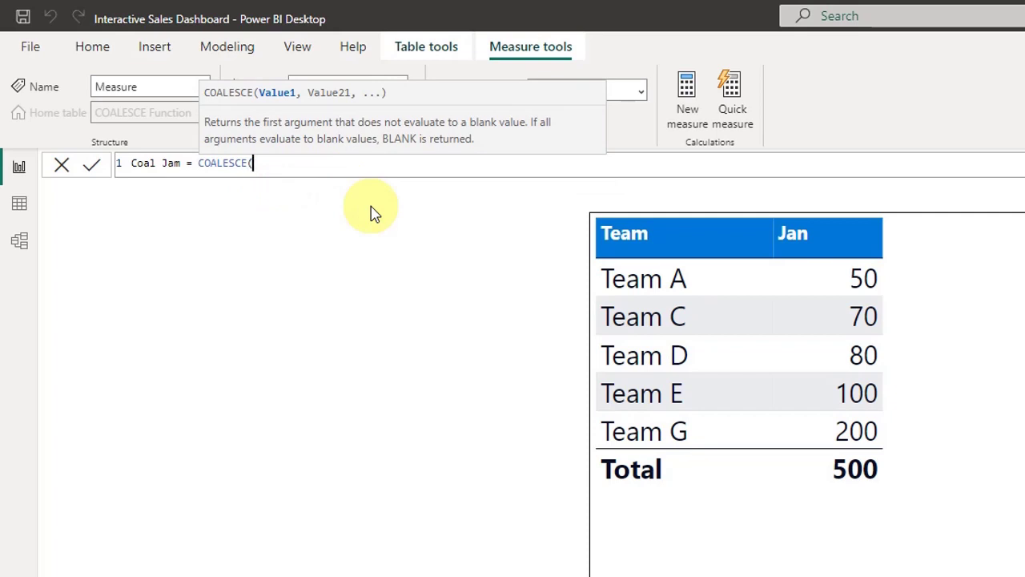
{"action": "type", "text": "SU"}
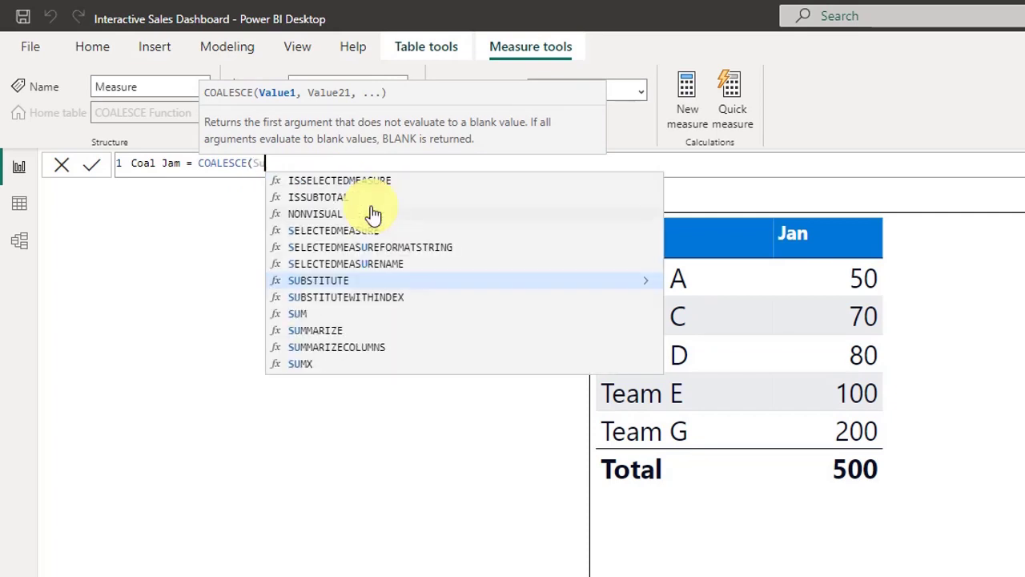
{"action": "type", "text": "M("}
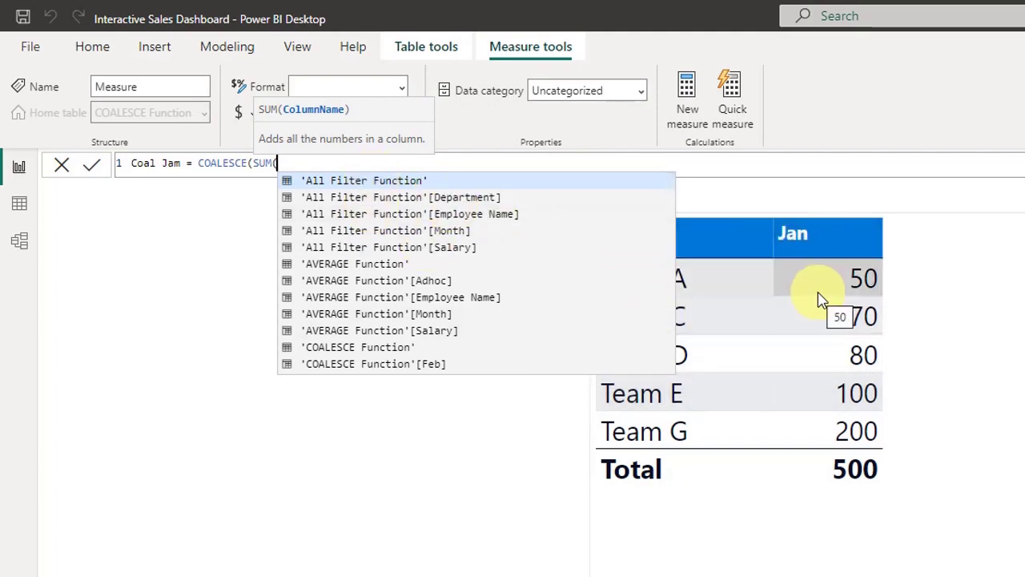
{"action": "type", "text": "Jan"}
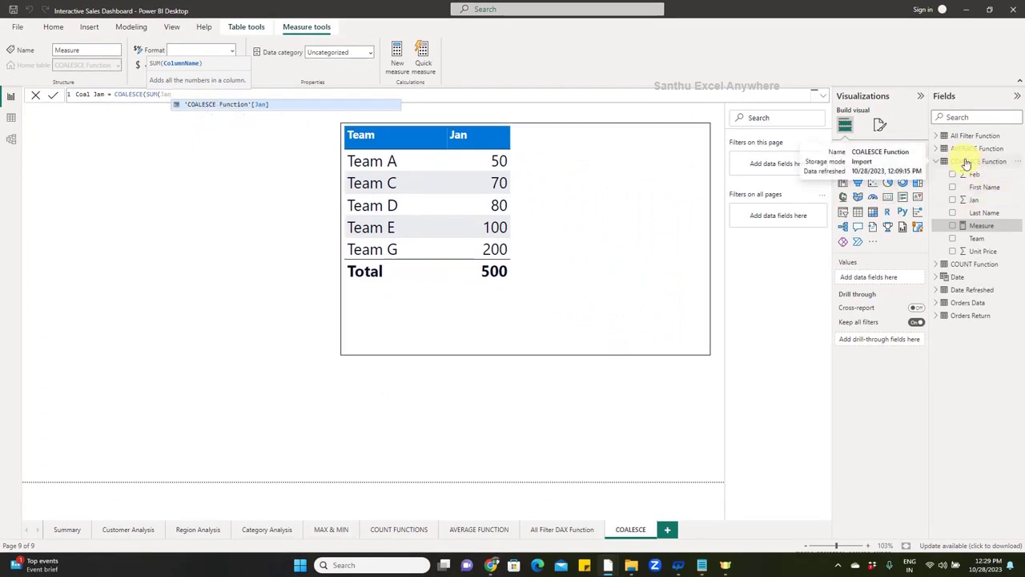
{"action": "left_click", "coordinate": [264, 111]}
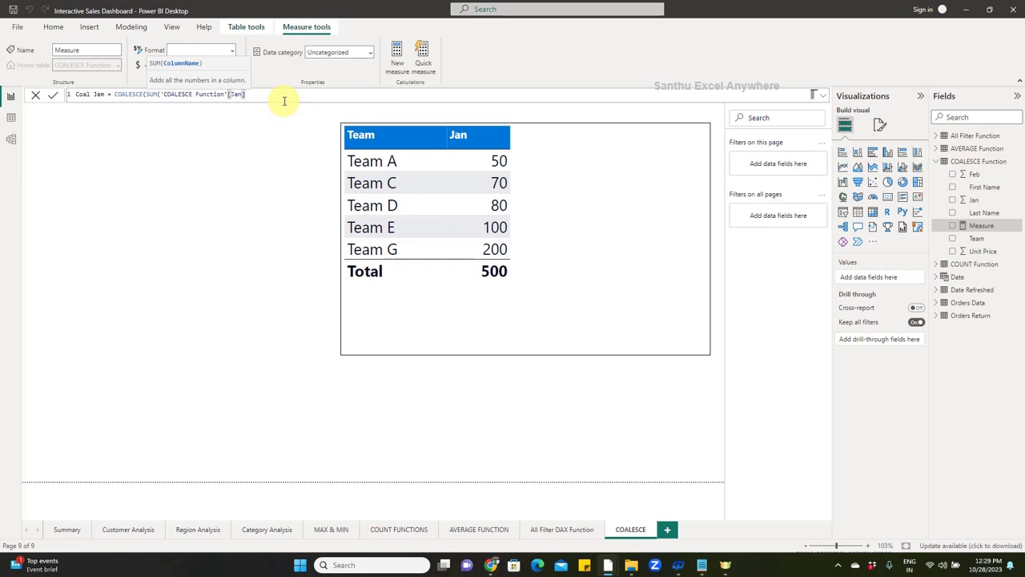
{"action": "type", "text": "),"}
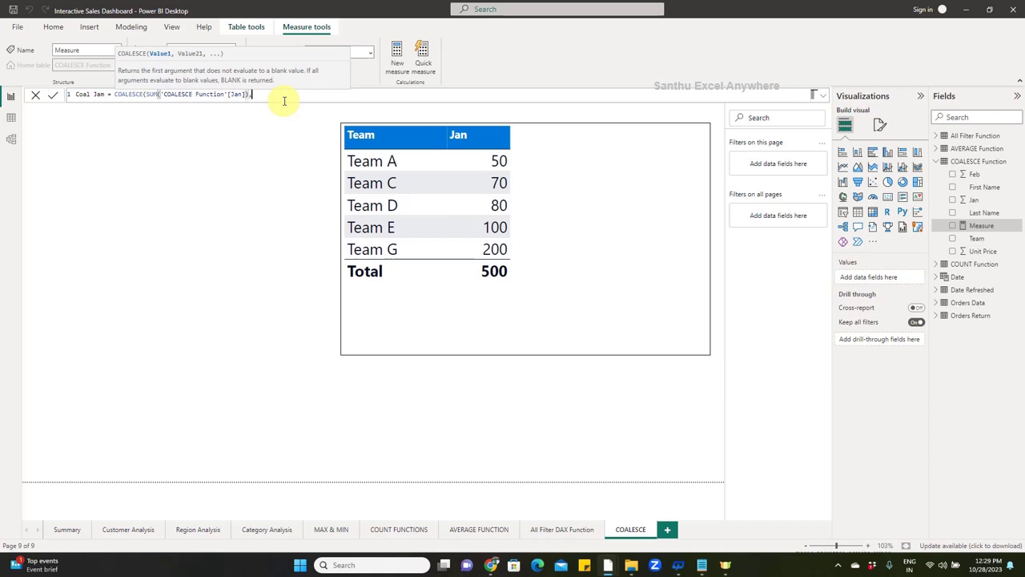
{"action": "type", "text": "0)"}
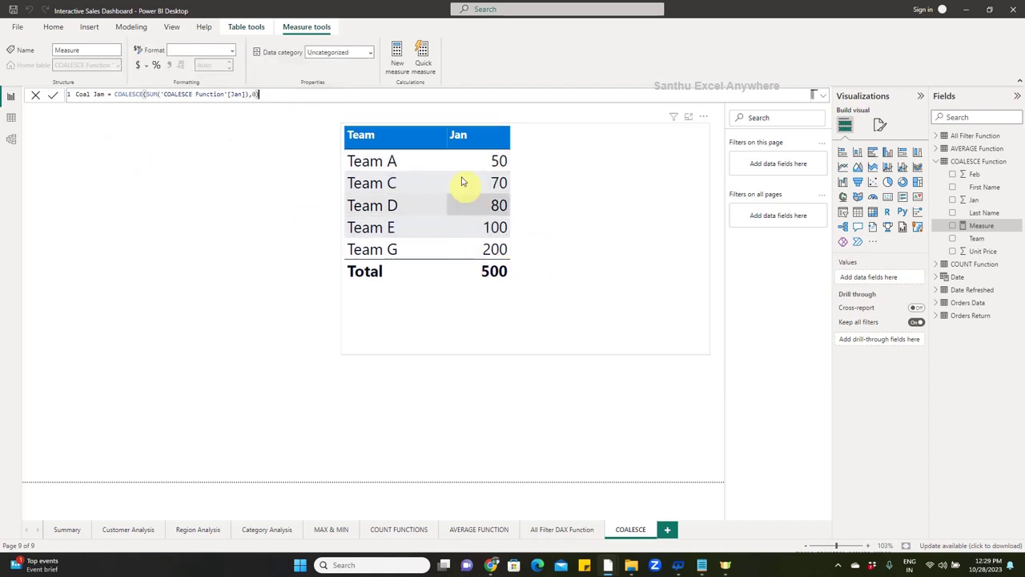
{"action": "left_click", "coordinate": [55, 98]}
Step: Add Coal Jam to the team table, then remove Jan and Coal Jam so only Team remains
{"action": "left_click", "coordinate": [635, 231]}
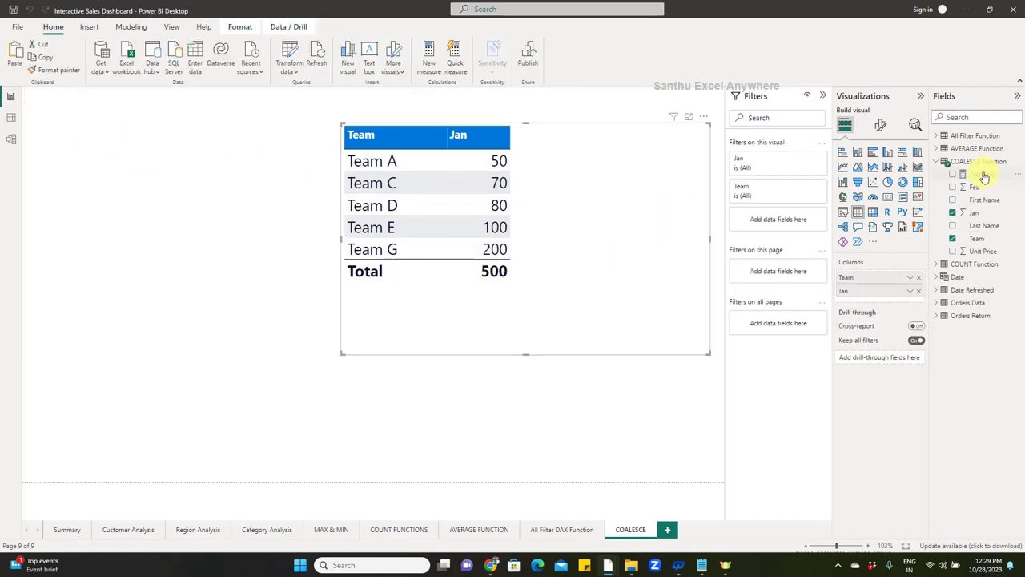
{"action": "left_click_drag", "start_coordinate": [984, 176], "coordinate": [883, 299]}
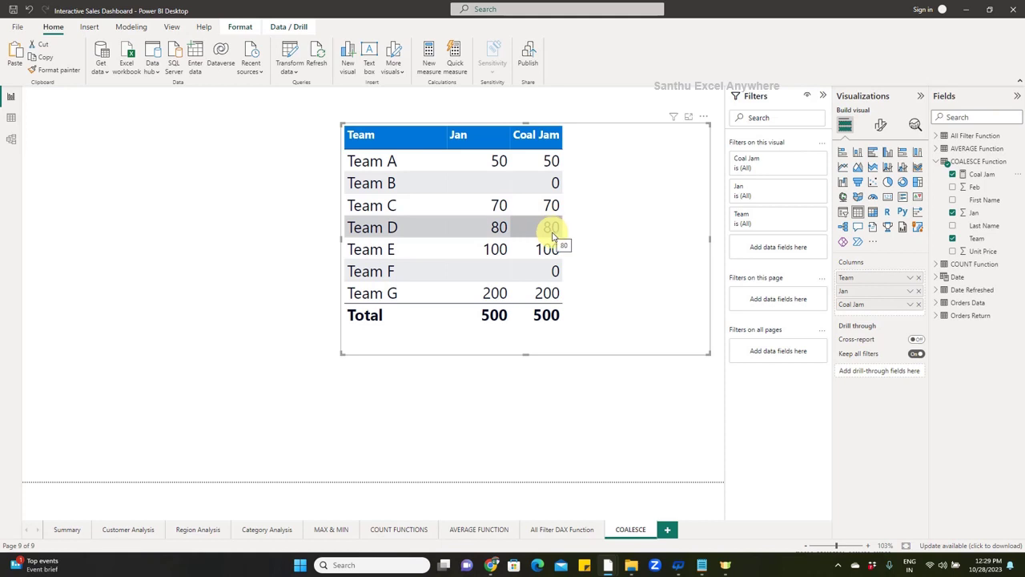
{"action": "left_click", "coordinate": [919, 290]}
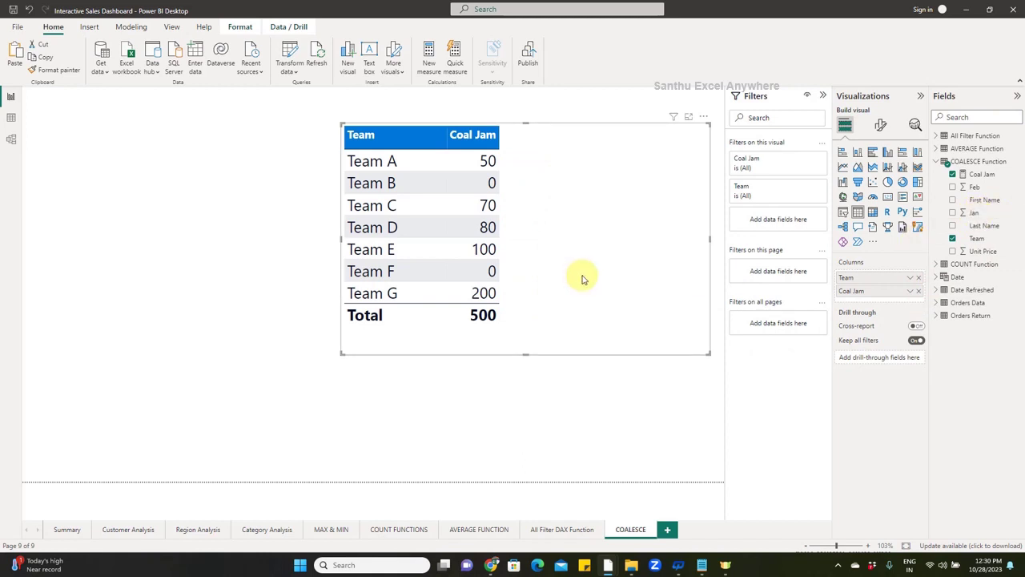
{"action": "left_click", "coordinate": [918, 291]}
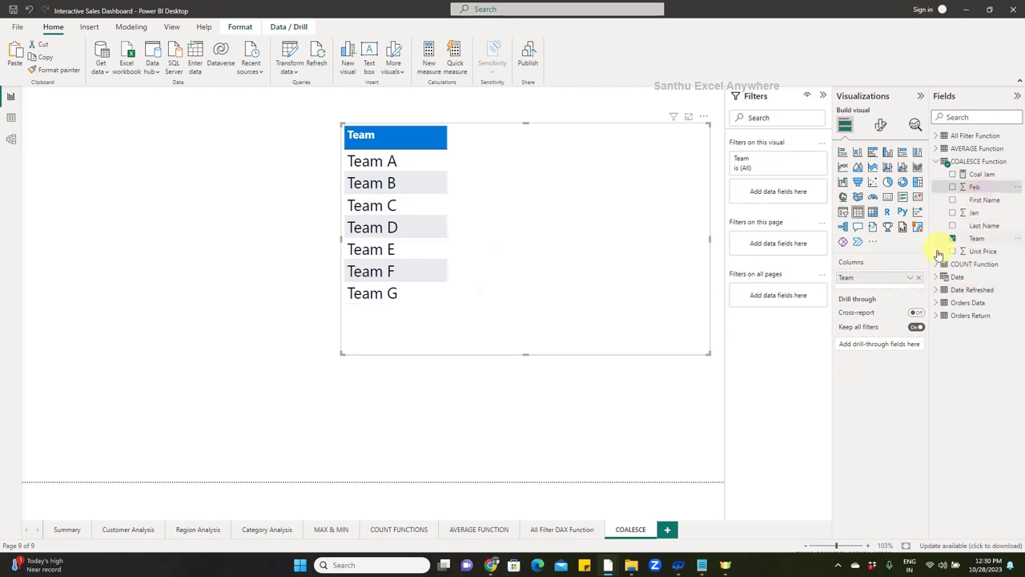
Step: Add Feb to the team table, leaving only Teams B, C, E and F totalling 400, and check the data
{"action": "left_click_drag", "start_coordinate": [939, 254], "coordinate": [904, 289]}
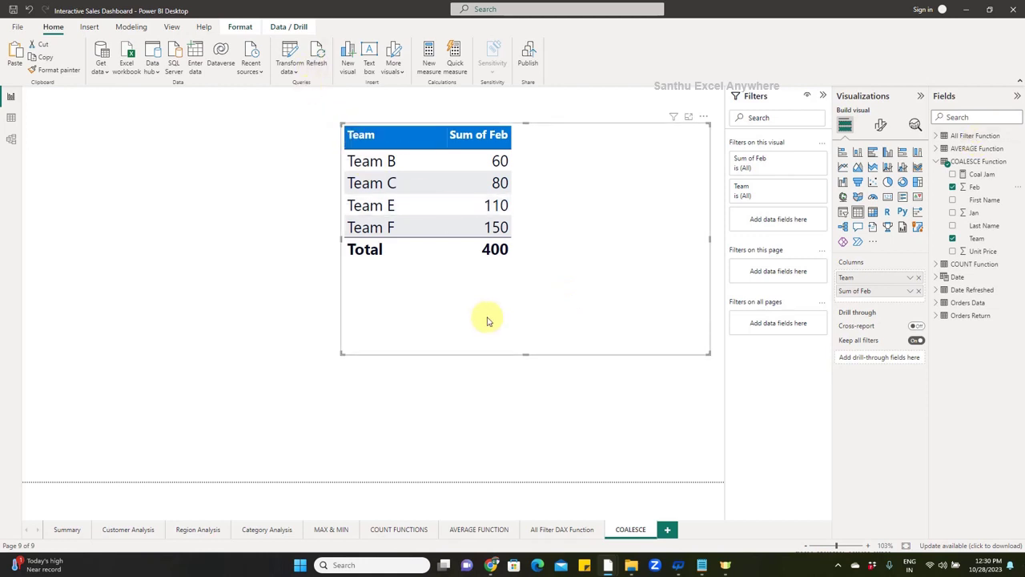
{"action": "left_click", "coordinate": [12, 120]}
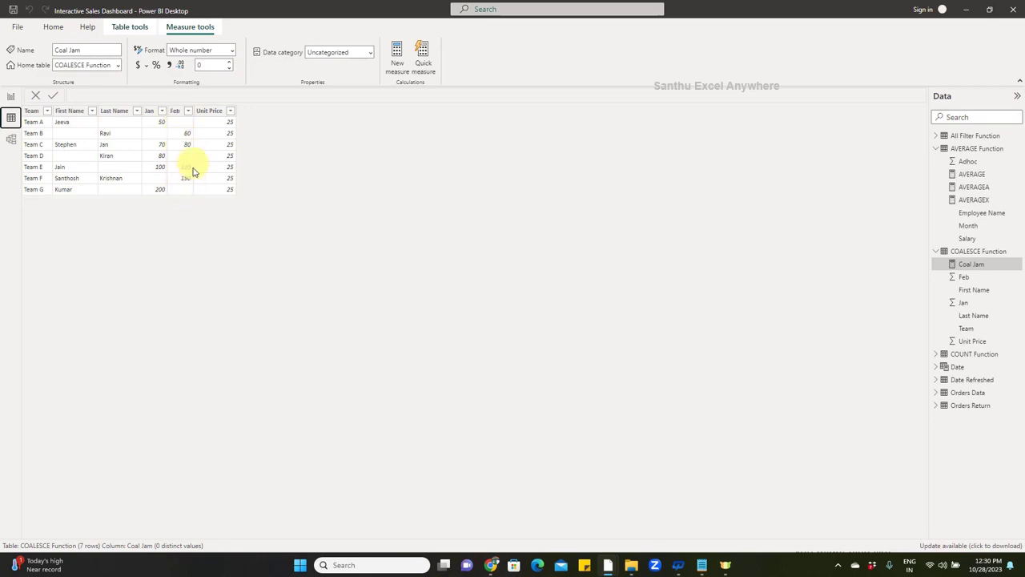
{"action": "left_click", "coordinate": [13, 96]}
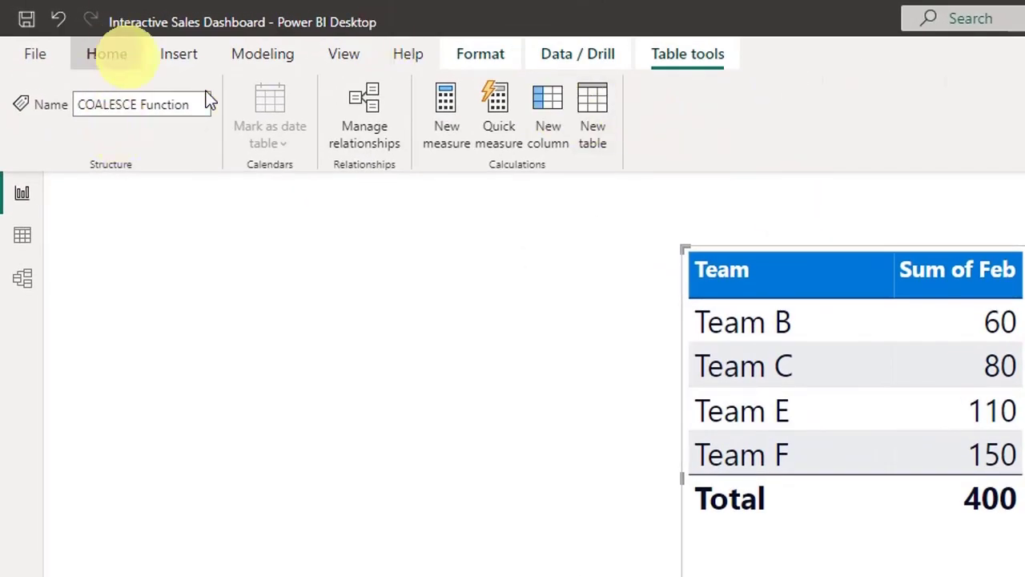
Step: Create the Coal Feb measure as COALESCE(SUM('COALESCE Function'[Feb]),0)
{"action": "left_click", "coordinate": [107, 52]}
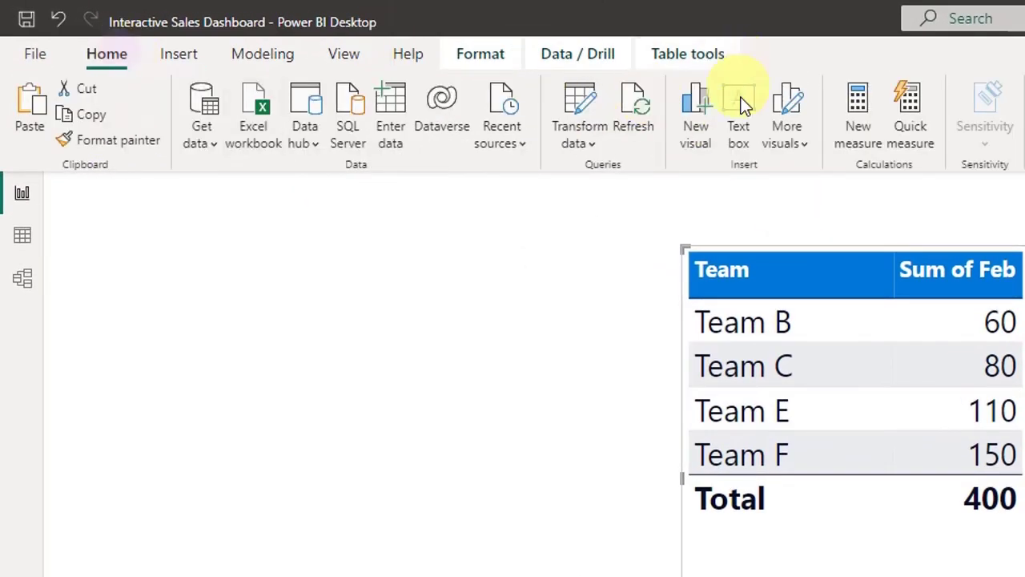
{"action": "left_click", "coordinate": [857, 119]}
{"action": "type", "text": "Coal Feb ="}
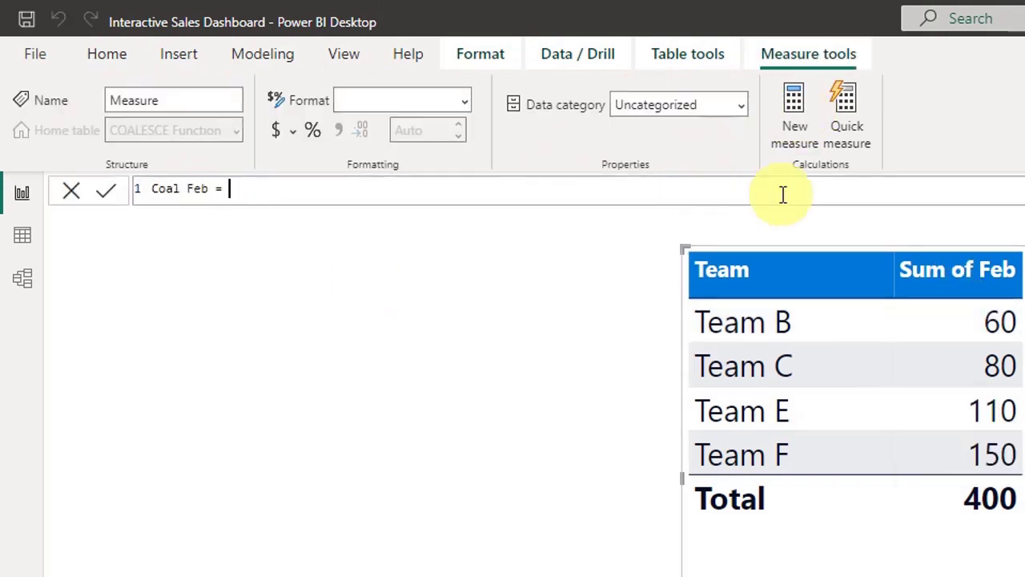
{"action": "type", "text": "Coal"}
{"action": "key", "text": "Tab"}
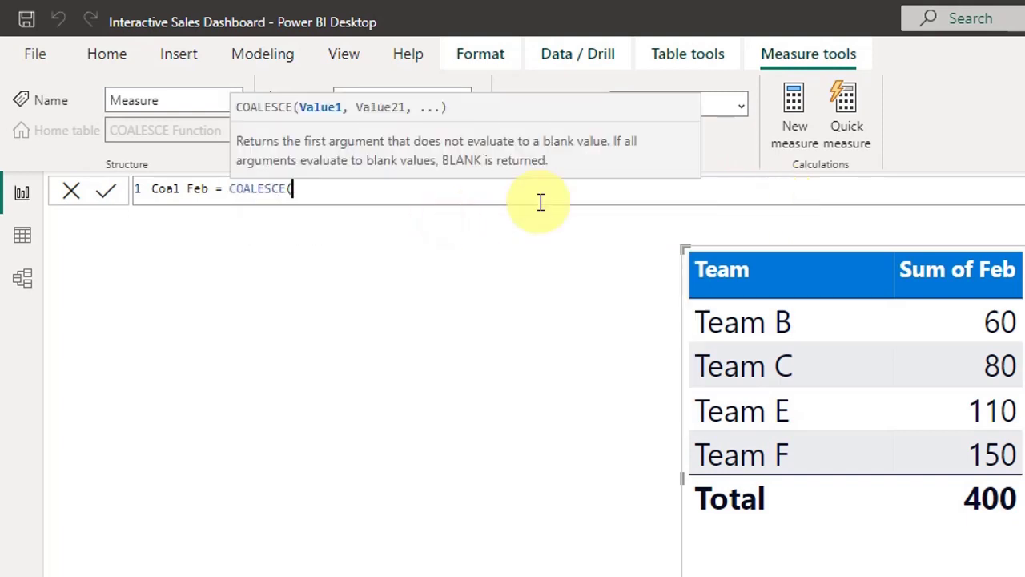
{"action": "type", "text": "SUM("}
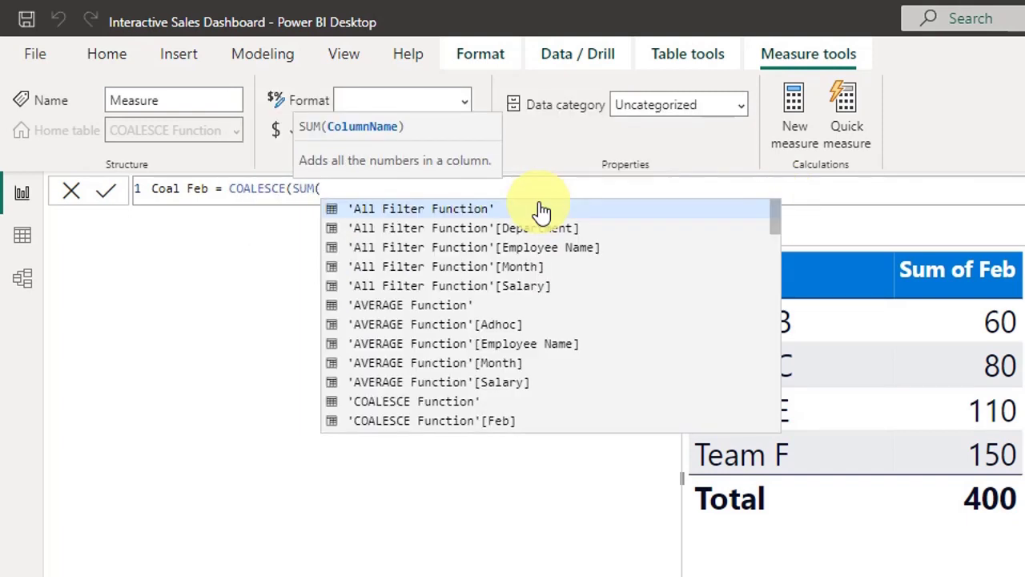
{"action": "type", "text": "Feb"}
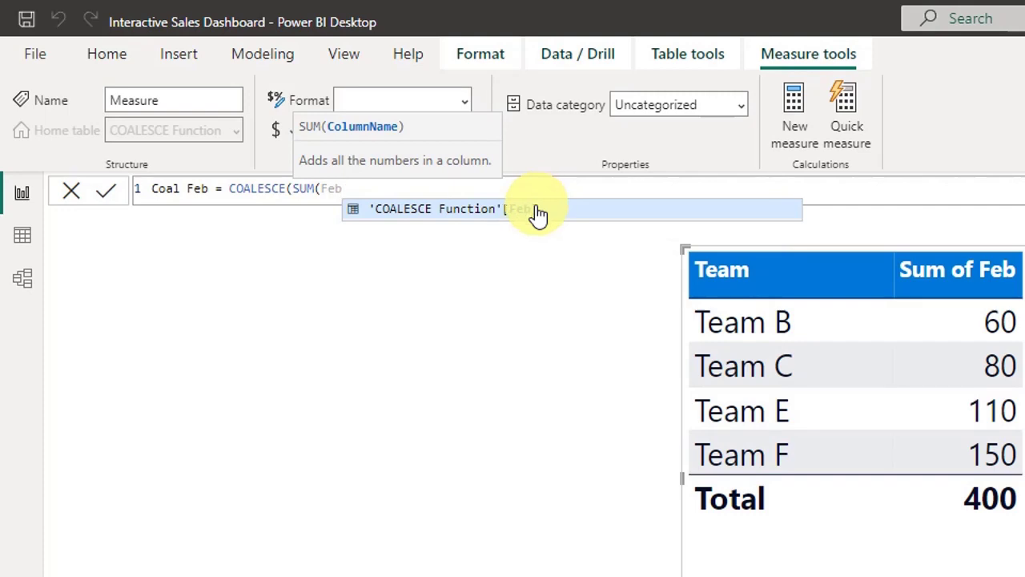
{"action": "left_click", "coordinate": [501, 215]}
{"action": "type", "text": "),"}
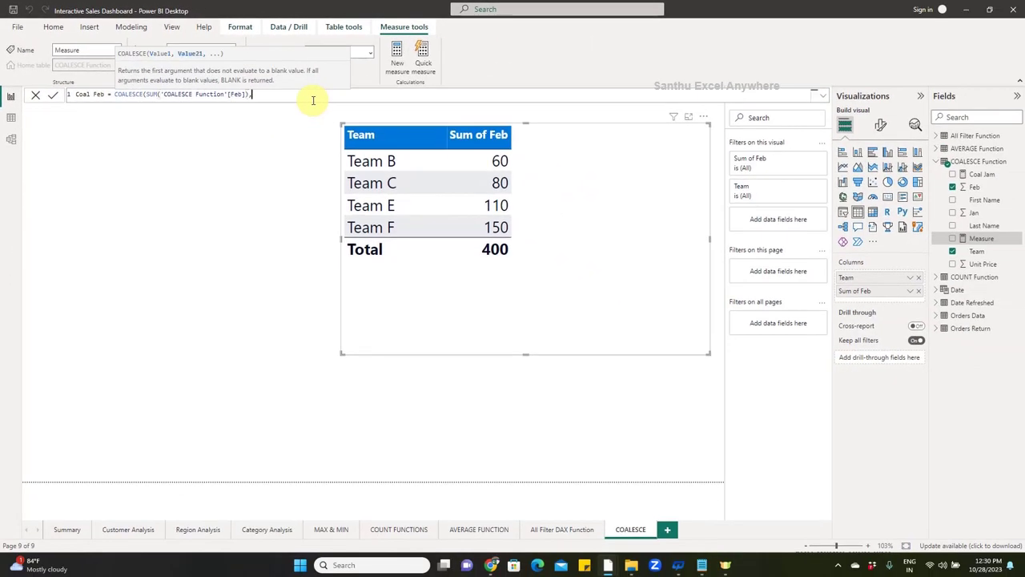
{"action": "type", "text": "0)"}
{"action": "key", "text": "Return"}
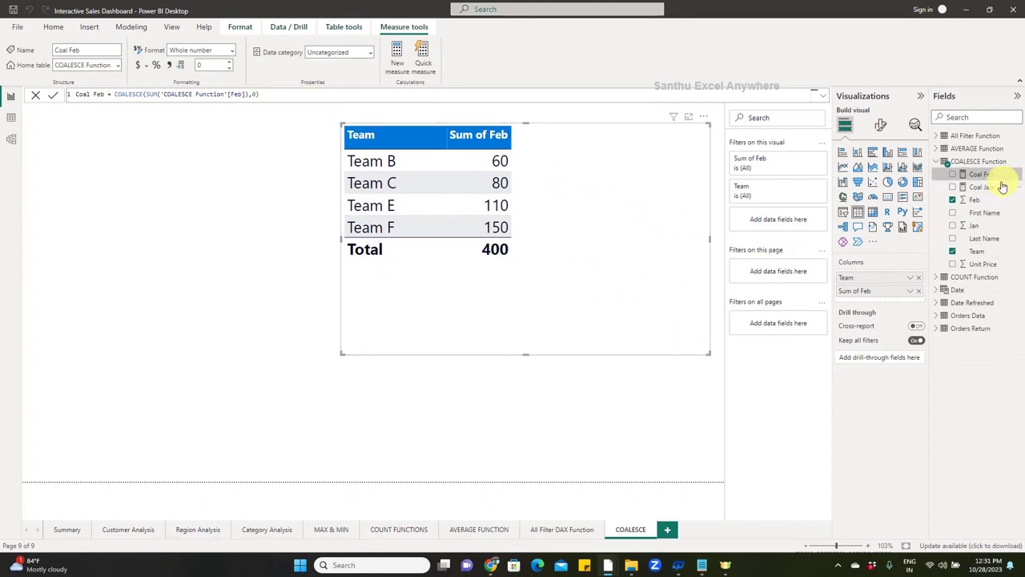
Step: Add Coal Feb to the team table so Teams A, D and G show 0, then view the table rows
{"action": "left_click_drag", "start_coordinate": [992, 177], "coordinate": [891, 302]}
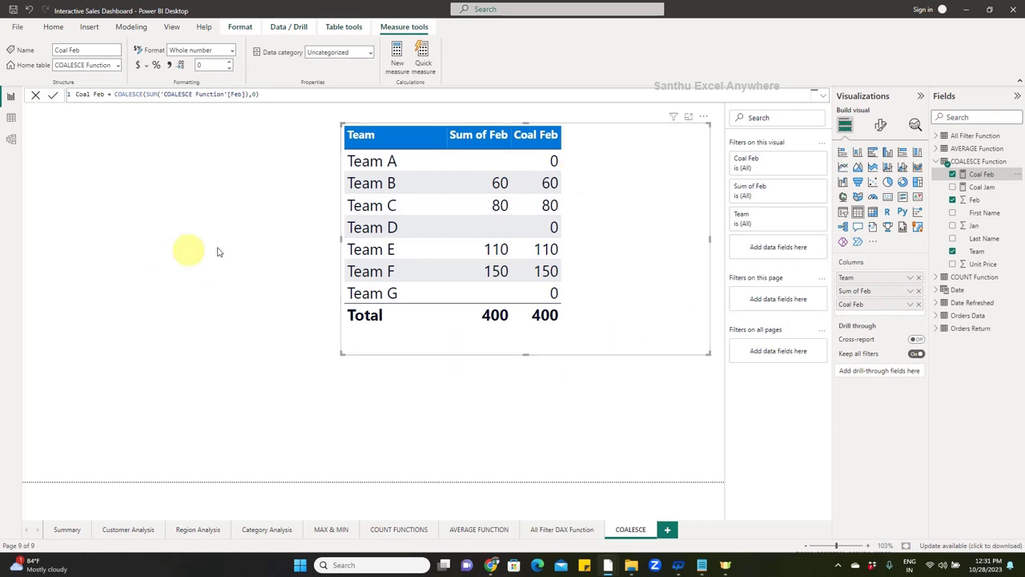
{"action": "left_click", "coordinate": [11, 117]}
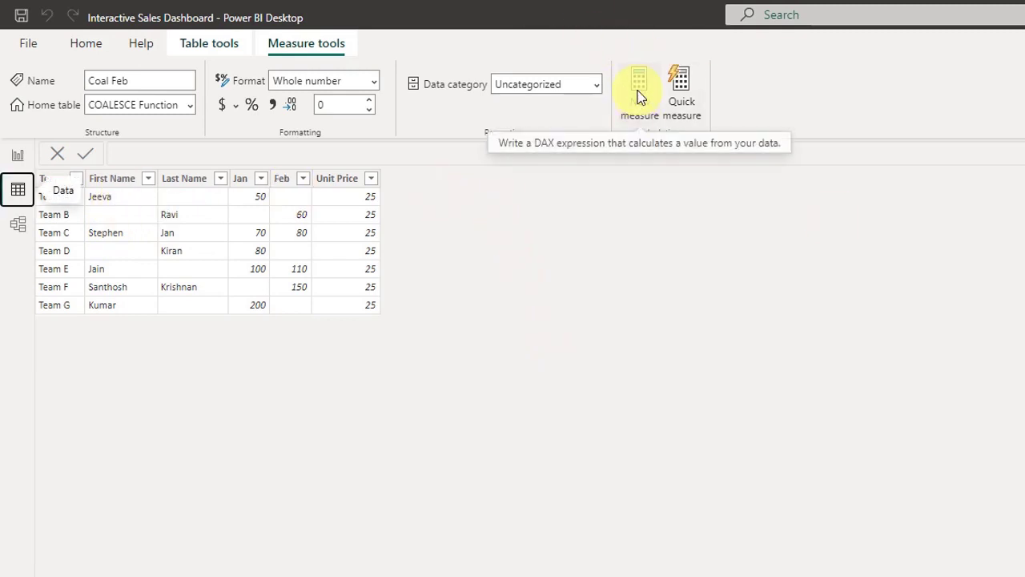
Step: Create the Coal Name column as COALESCE of the First Name and Last Name columns
{"action": "left_click", "coordinate": [80, 44]}
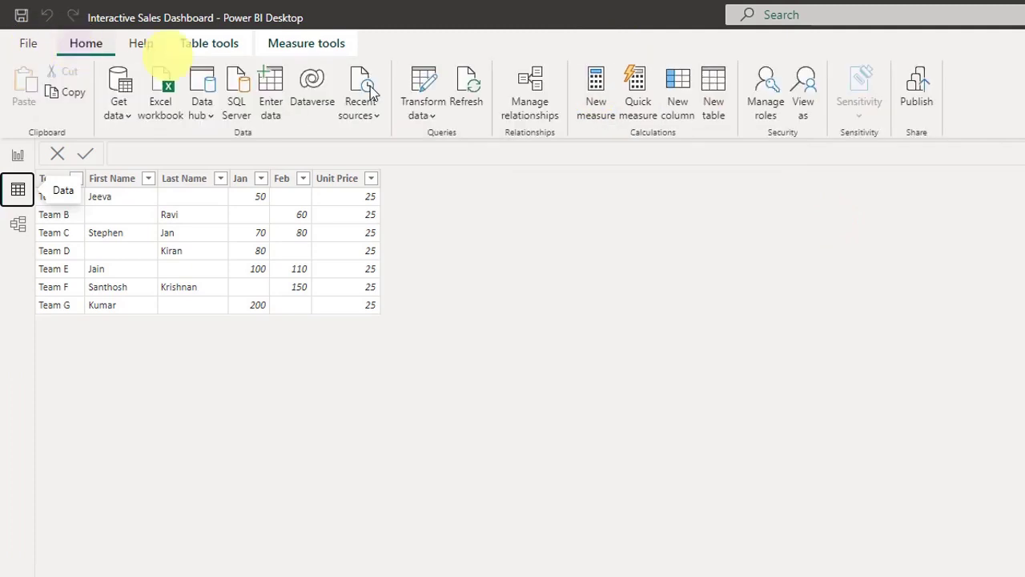
{"action": "left_click", "coordinate": [677, 84]}
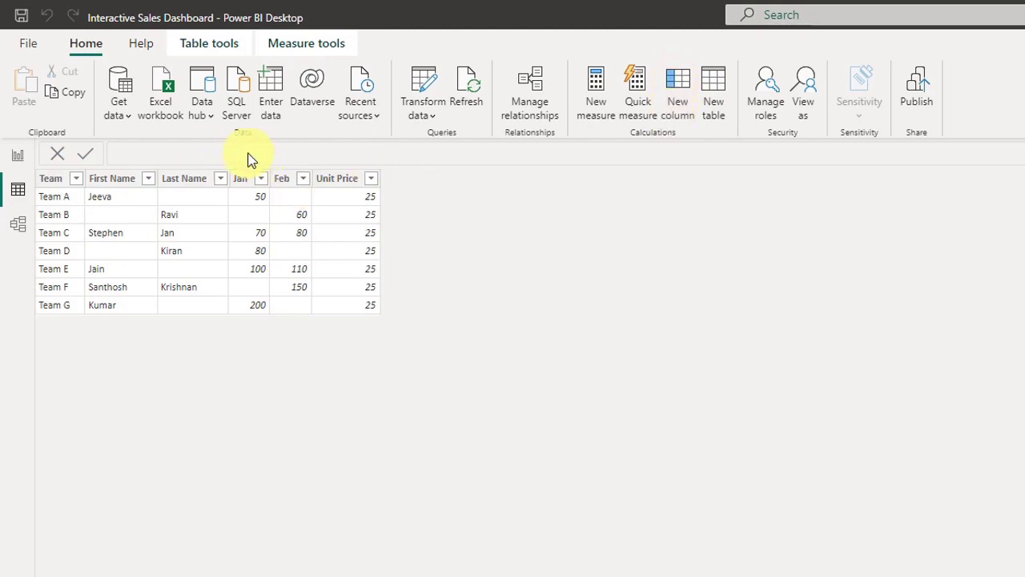
{"action": "type", "text": "Coal Name ="}
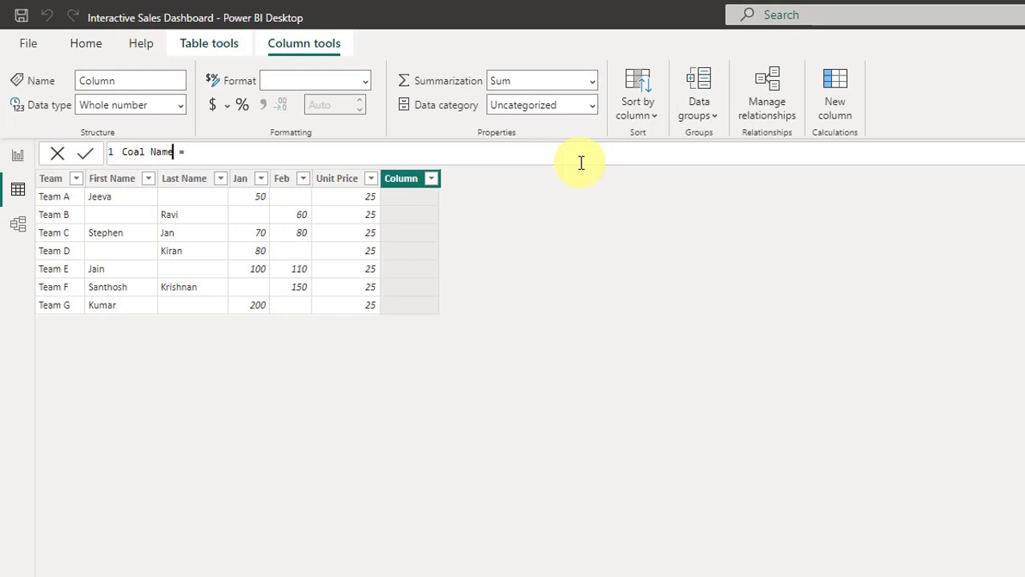
{"action": "type", "text": "Coale"}
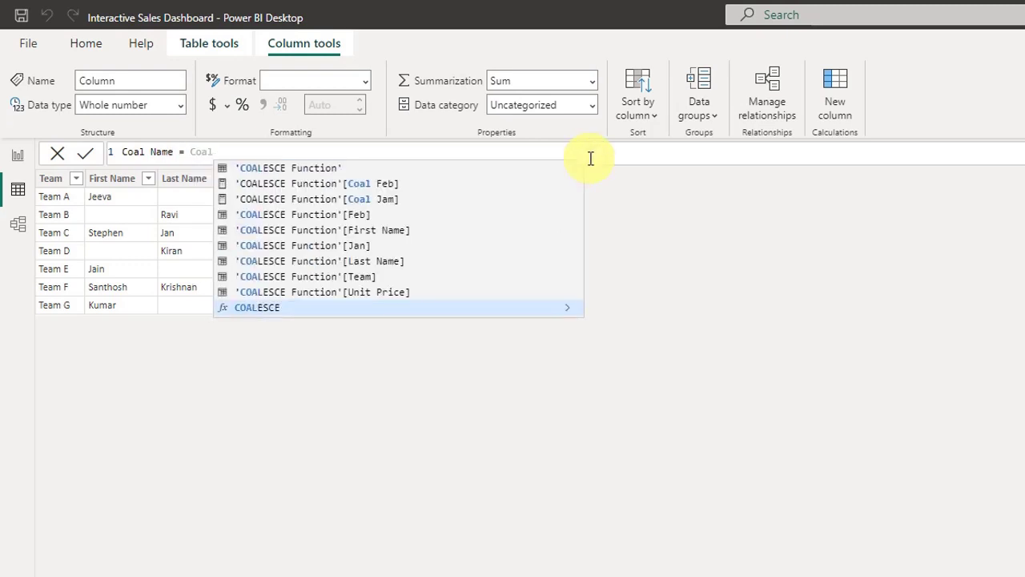
{"action": "left_click", "coordinate": [330, 307]}
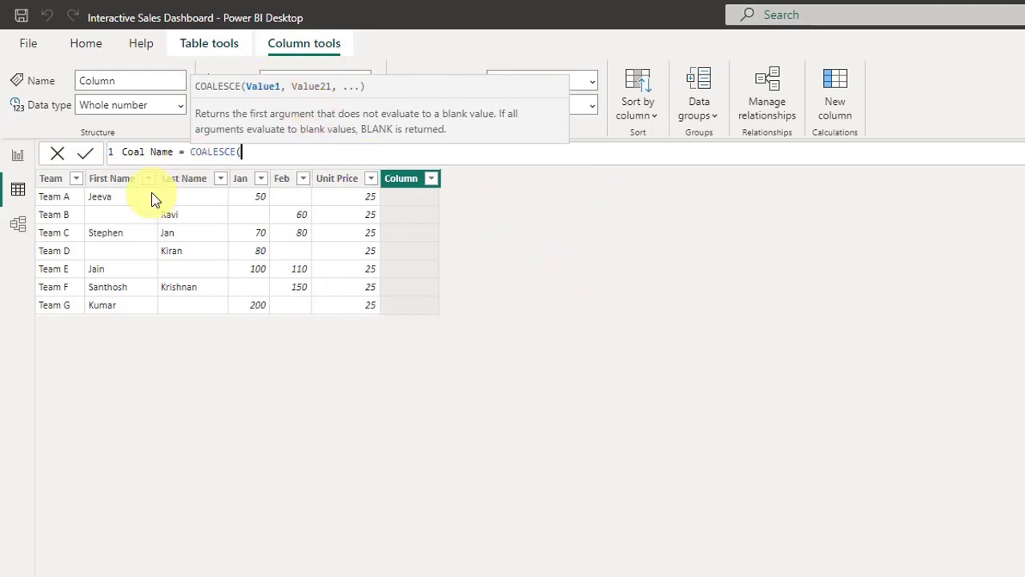
{"action": "type", "text": "Firs"}
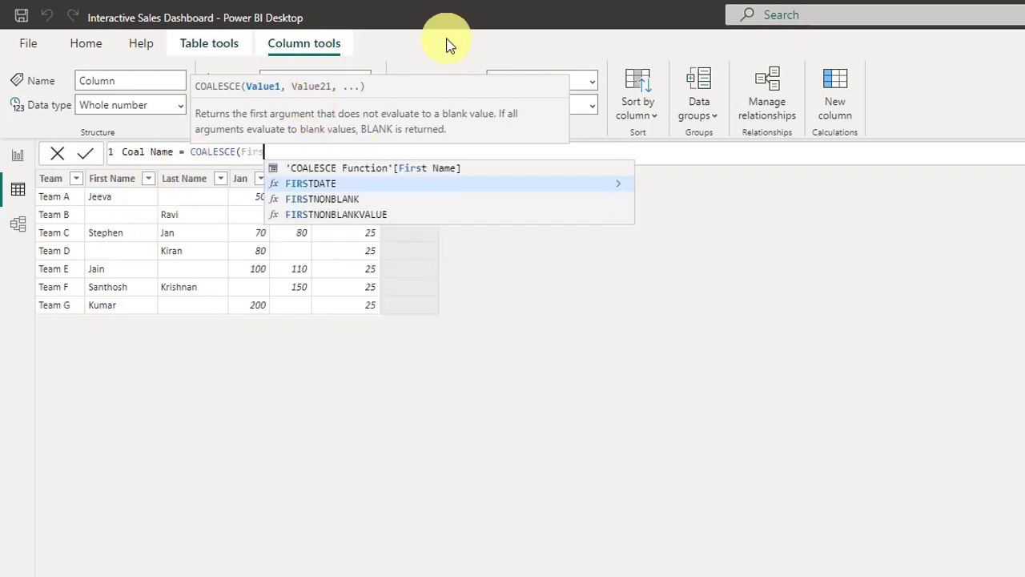
{"action": "left_click", "coordinate": [335, 168]}
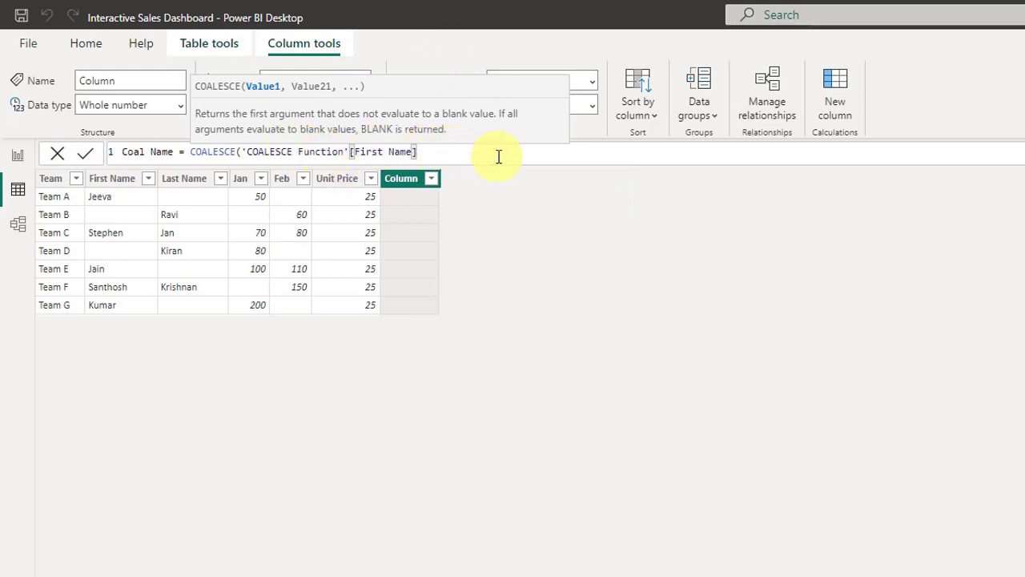
{"action": "type", "text": ","}
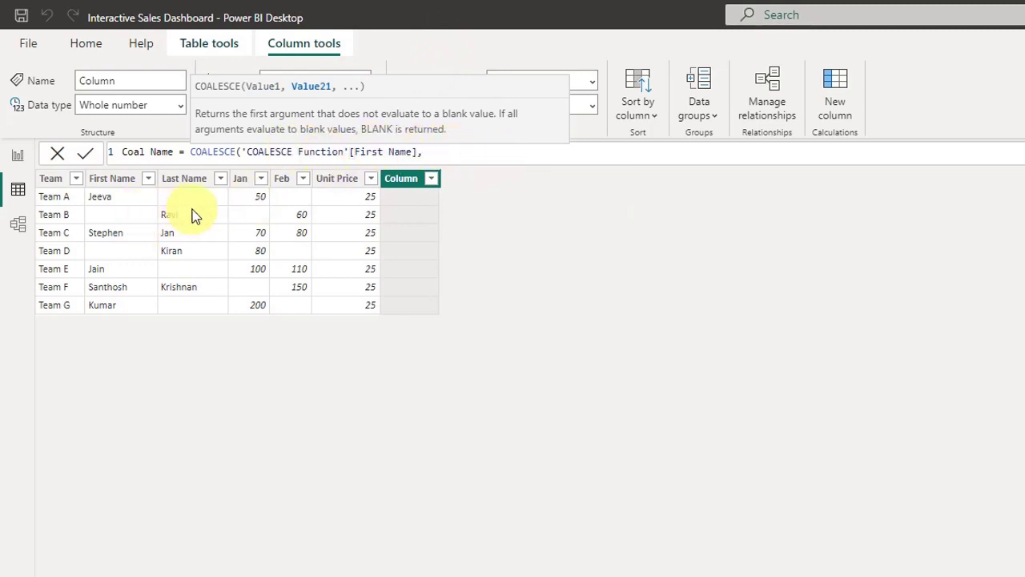
{"action": "type", "text": "l"}
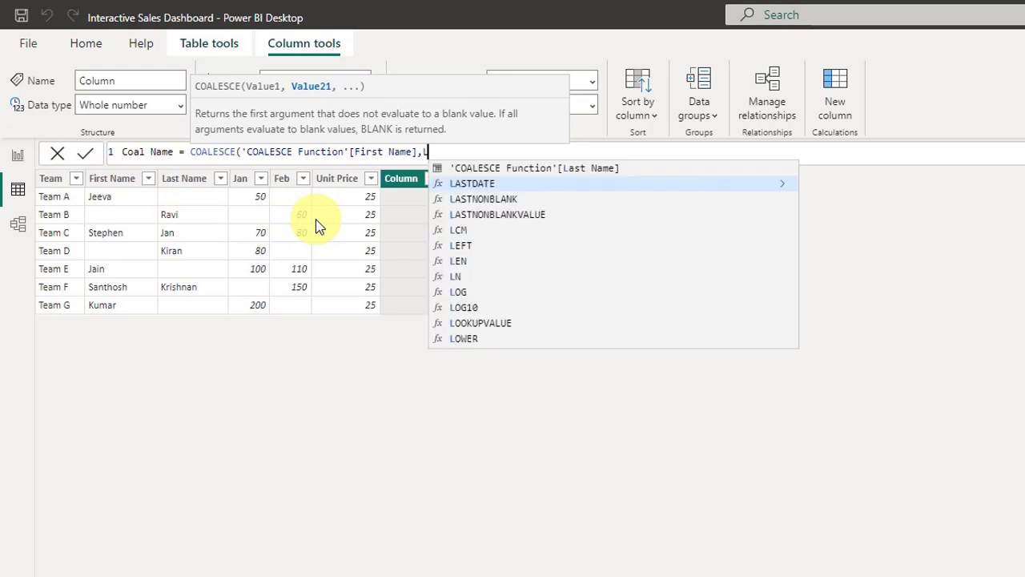
{"action": "type", "text": "as"}
{"action": "left_click", "coordinate": [540, 168]}
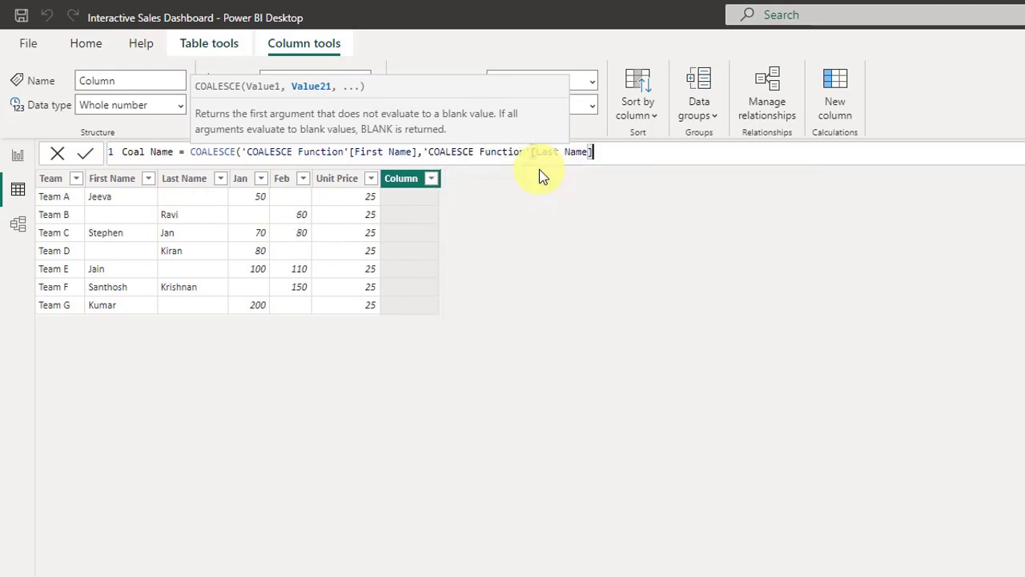
{"action": "type", "text": ")"}
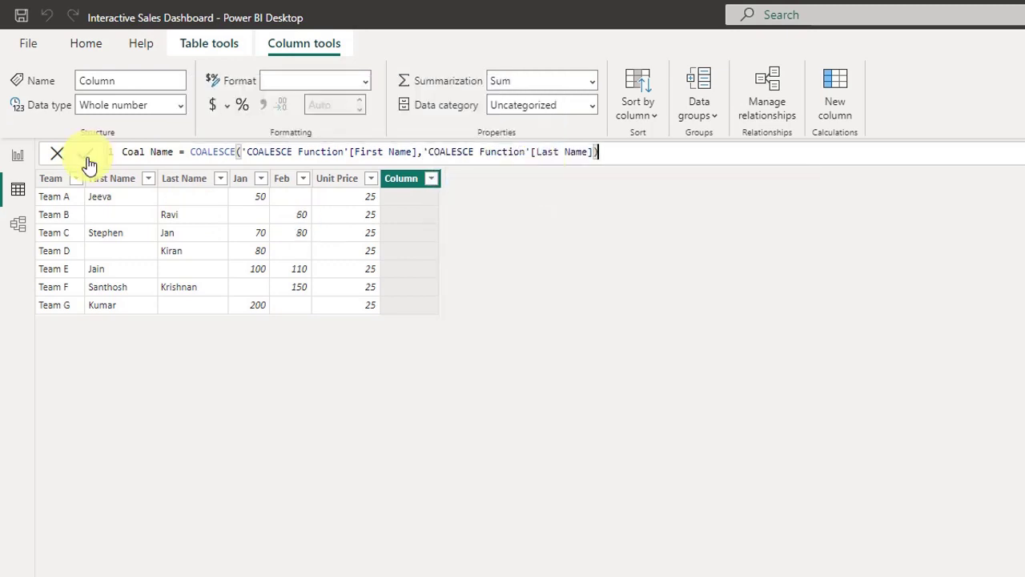
{"action": "left_click", "coordinate": [86, 153]}
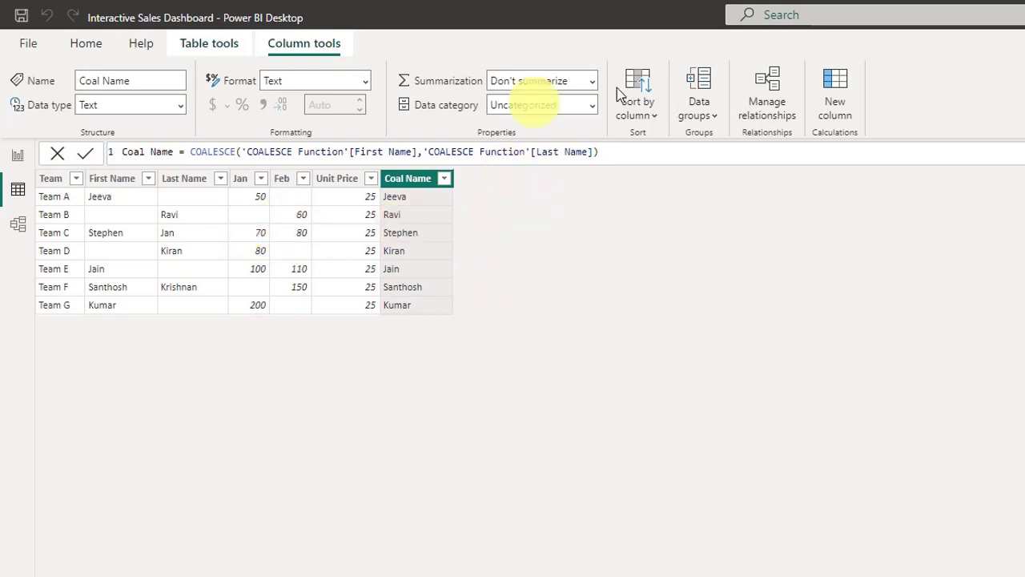
Step: Create the Coal Order column as COALESCE of Jan and Feb, then start another new column
{"action": "left_click", "coordinate": [833, 82]}
{"action": "type", "text": "Coal Order ="}
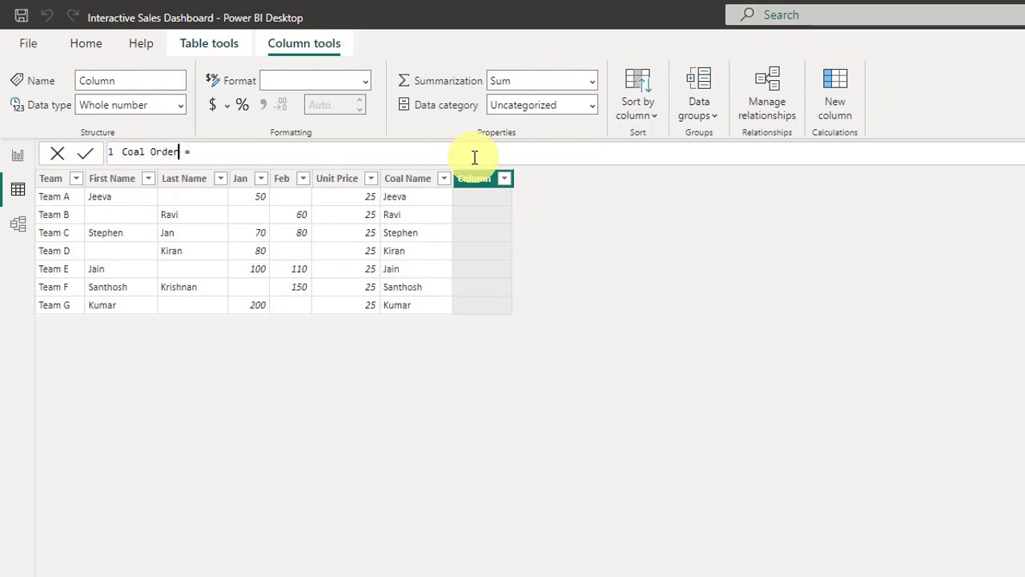
{"action": "left_click", "coordinate": [474, 157]}
{"action": "type", "text": "COALESCE("}
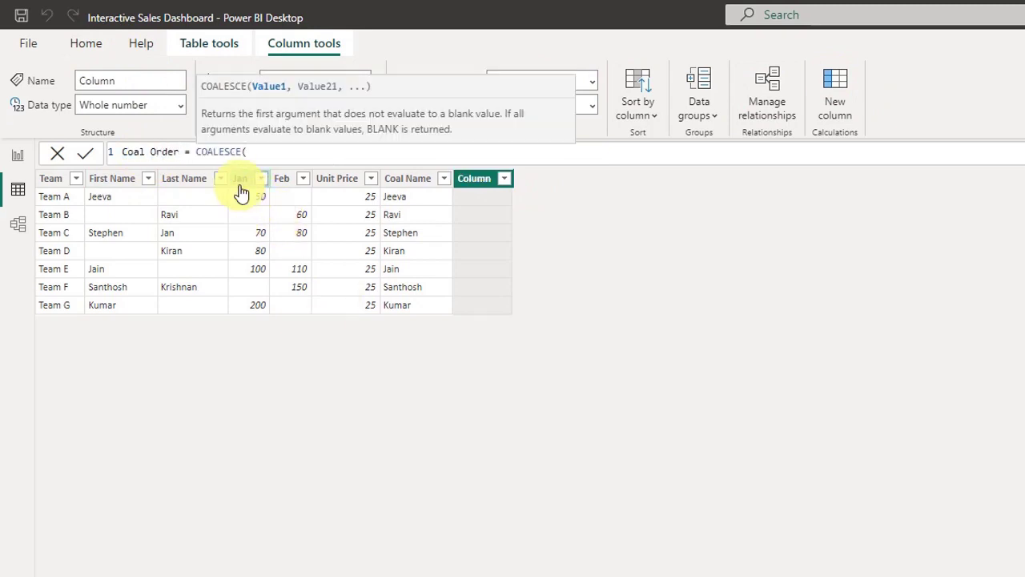
{"action": "type", "text": "Jan"}
{"action": "left_click", "coordinate": [311, 169]}
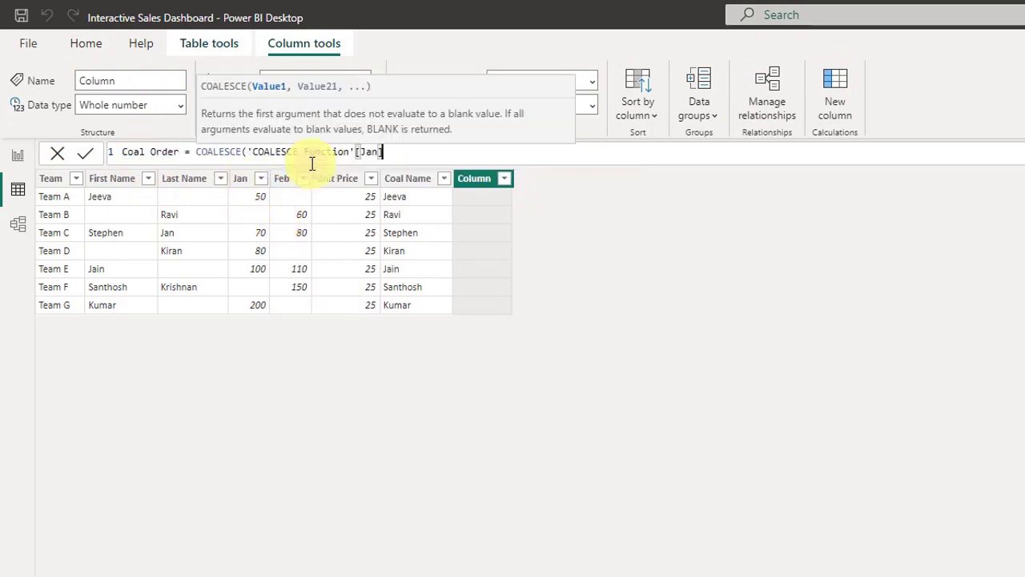
{"action": "type", "text": ",F"}
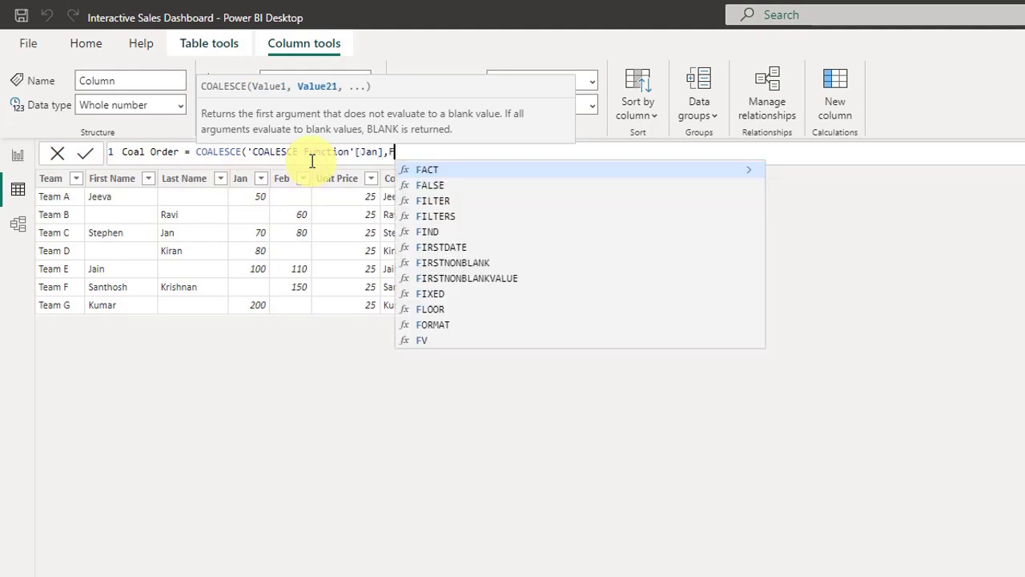
{"action": "type", "text": "eb"}
{"action": "key", "text": "Tab"}
{"action": "type", "text": ")"}
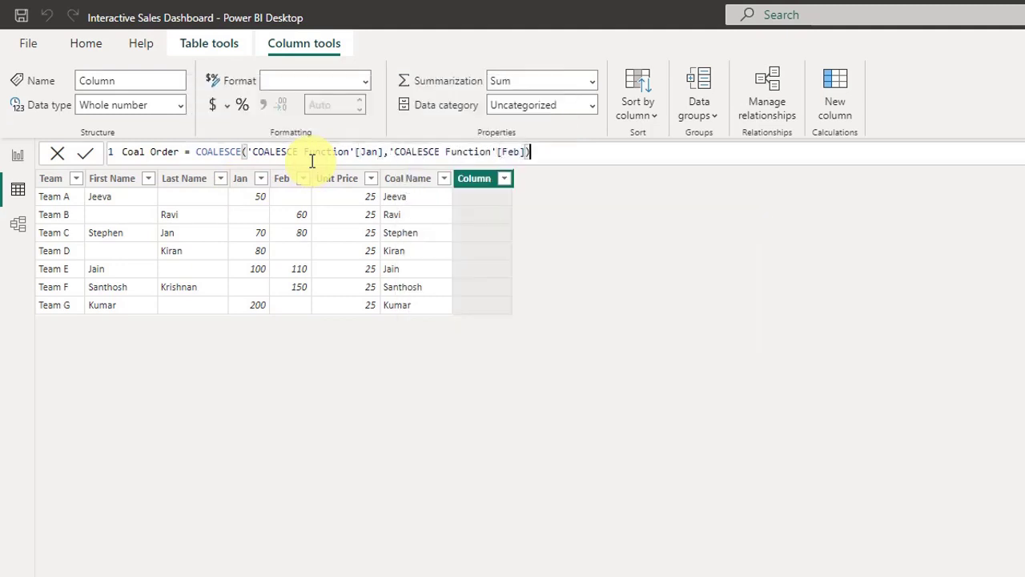
{"action": "left_click", "coordinate": [92, 155]}
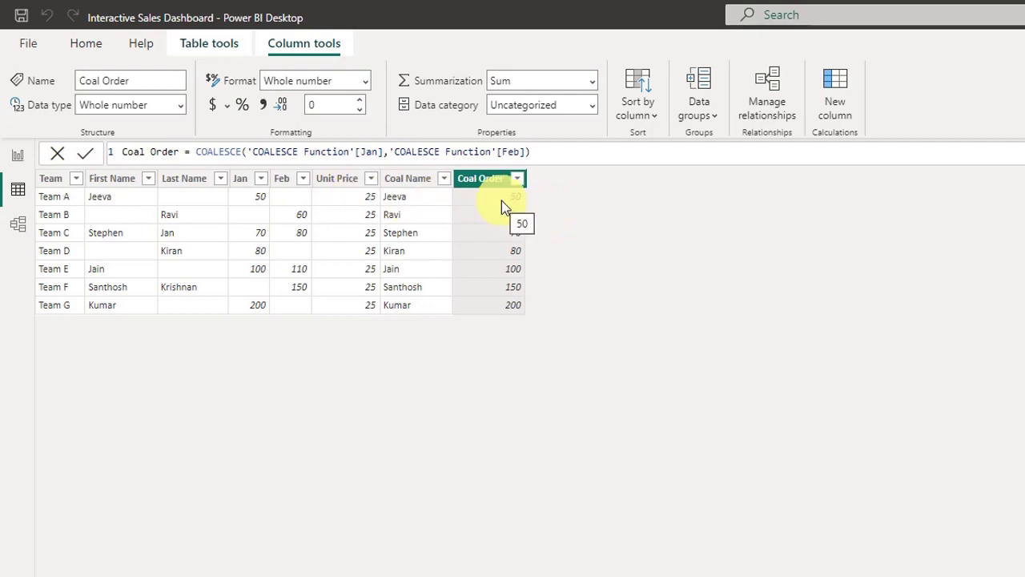
{"action": "left_click", "coordinate": [849, 94]}
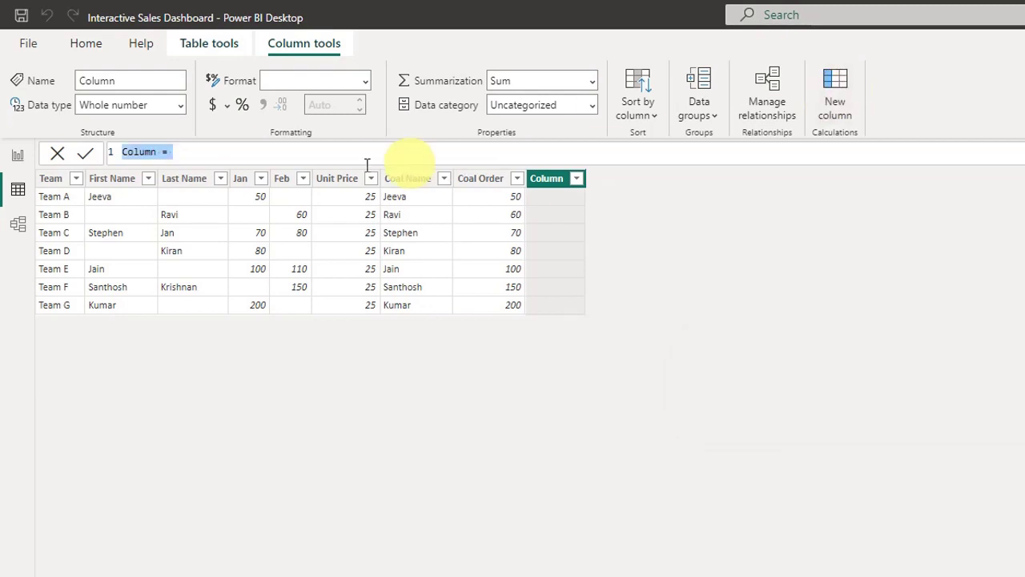
Step: Define the Total Value column as Unit Price multiplied by Coal Order
{"action": "left_click", "coordinate": [133, 152]}
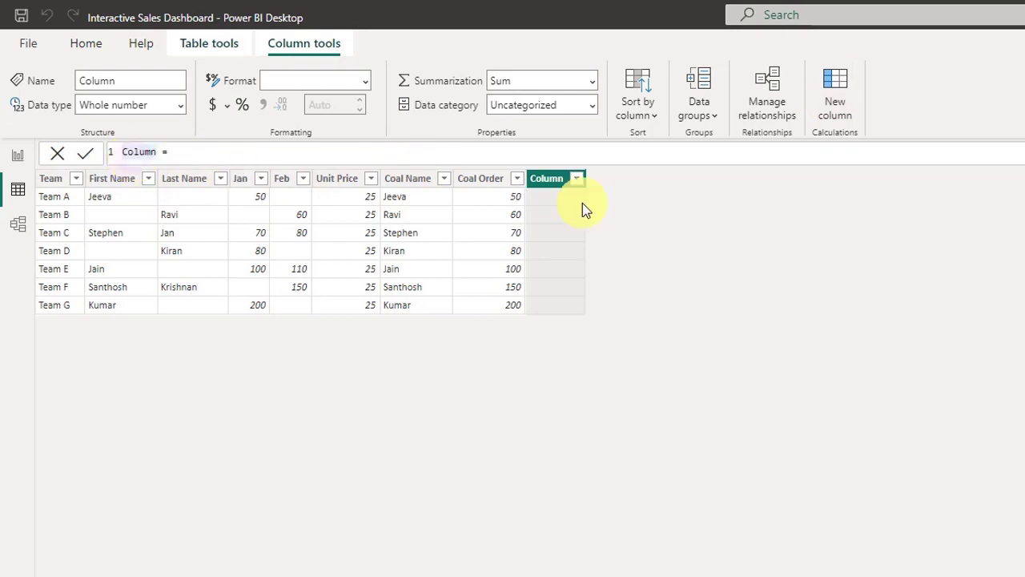
{"action": "type", "text": "Total Value = "}
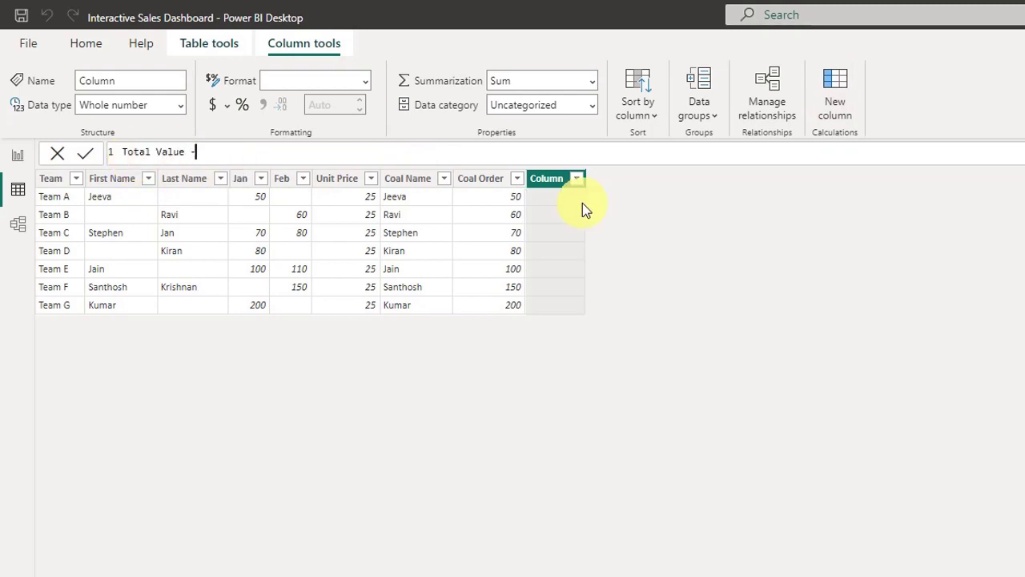
{"action": "type", "text": "unit"}
{"action": "key", "text": "Tab"}
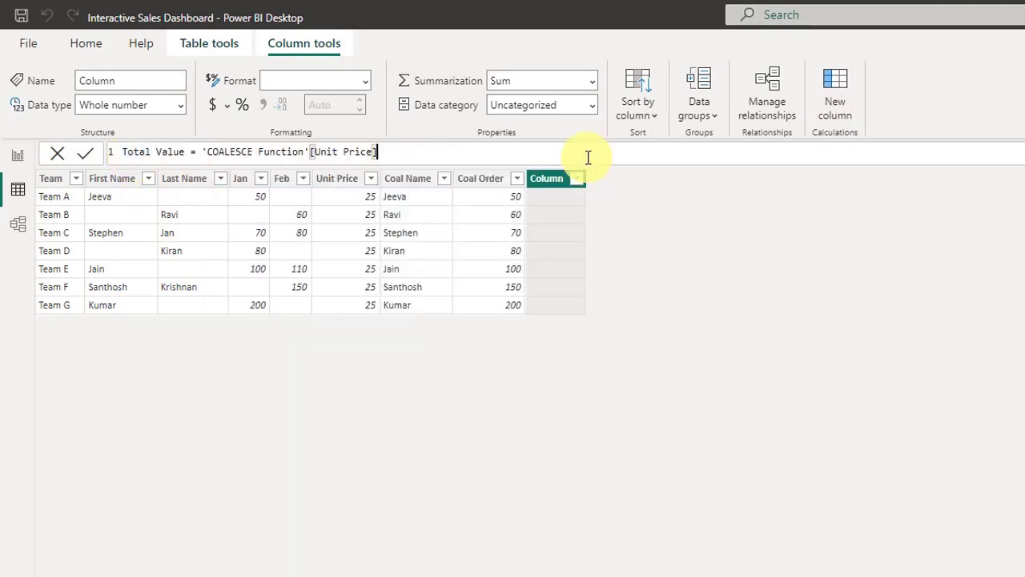
{"action": "type", "text": "*"}
{"action": "type", "text": "order"}
{"action": "key", "text": "Tab"}
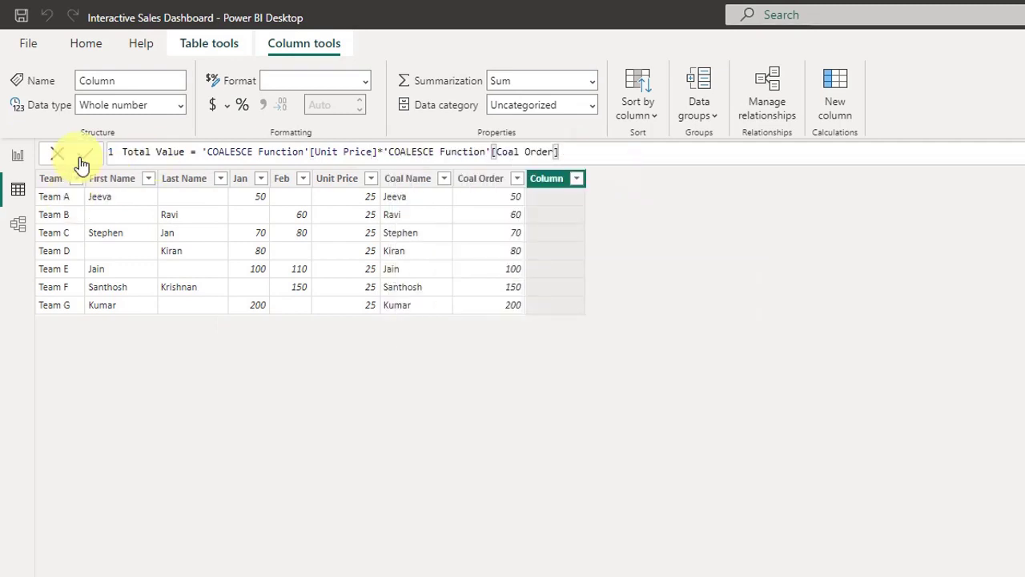
{"action": "left_click", "coordinate": [84, 153]}
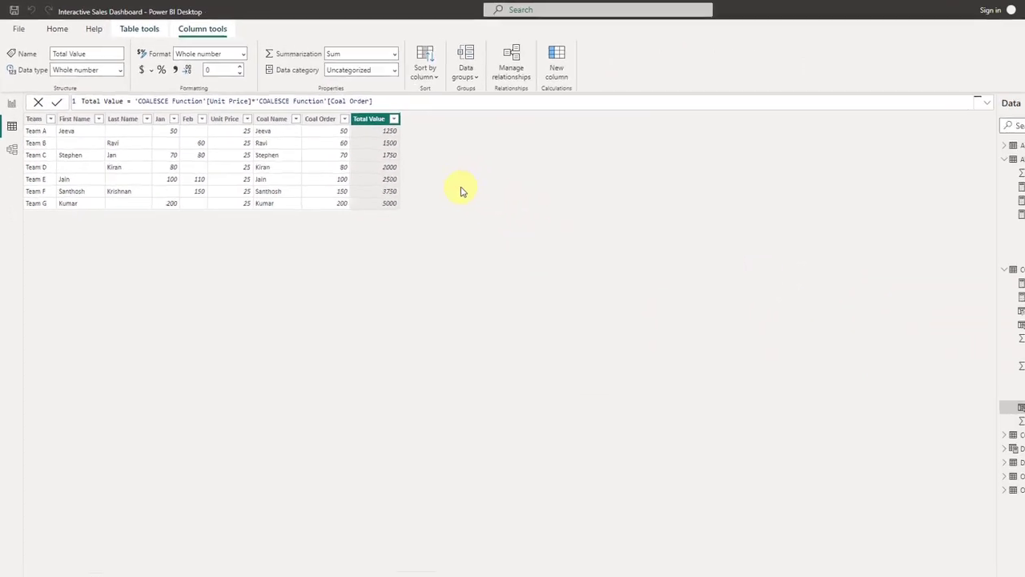